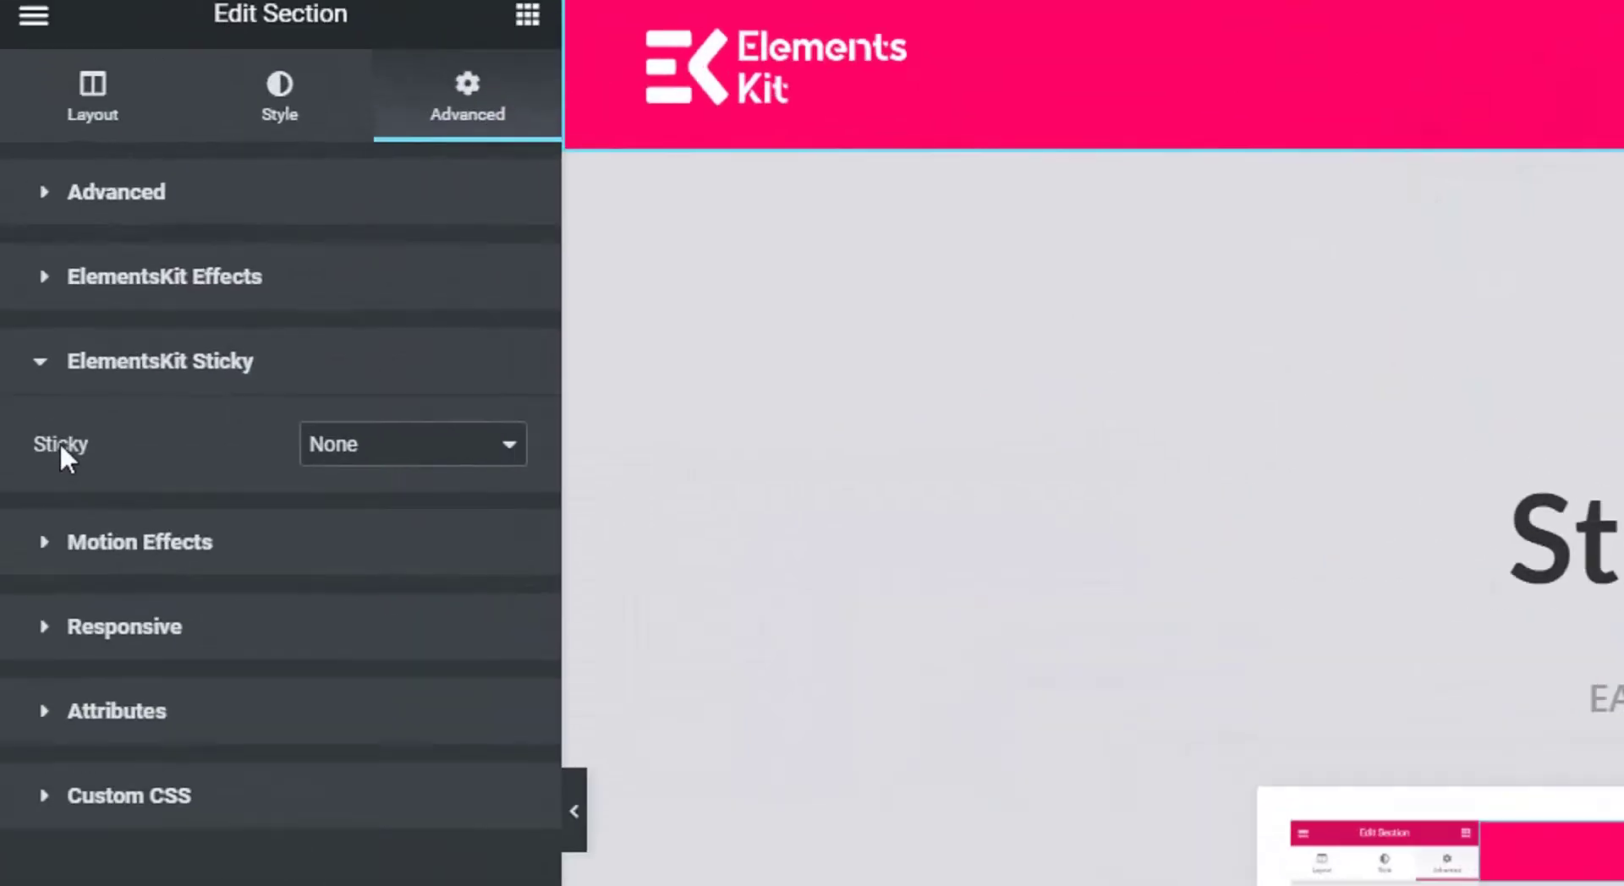
# Set the pink header's Sticky option to Show on Scroll Up and update the page
pyautogui.click(364, 444)
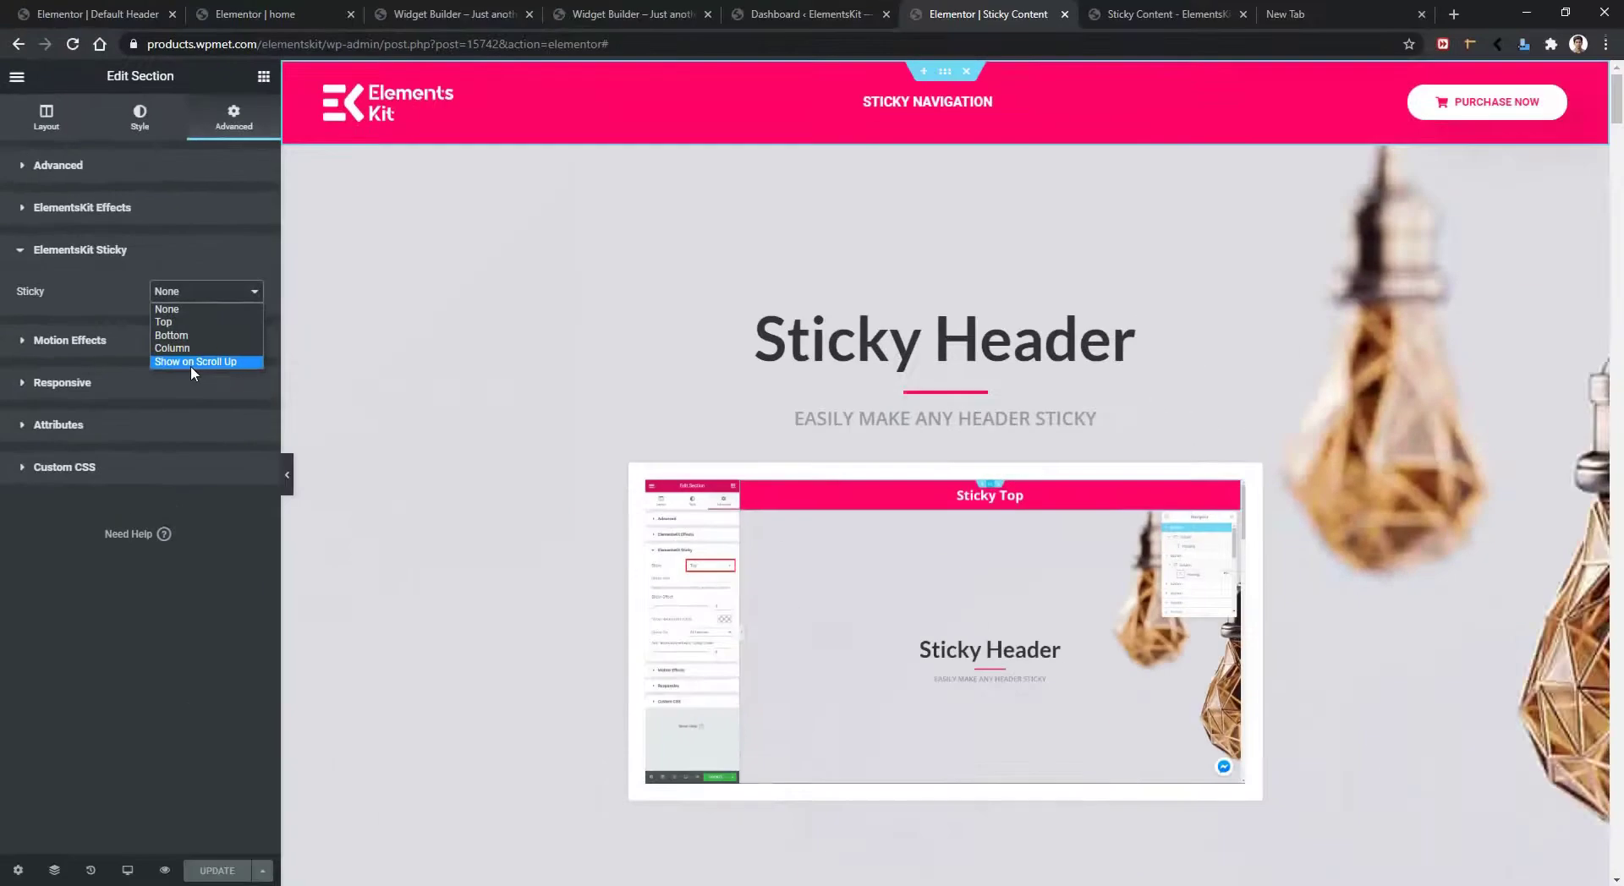
pyautogui.click(190, 366)
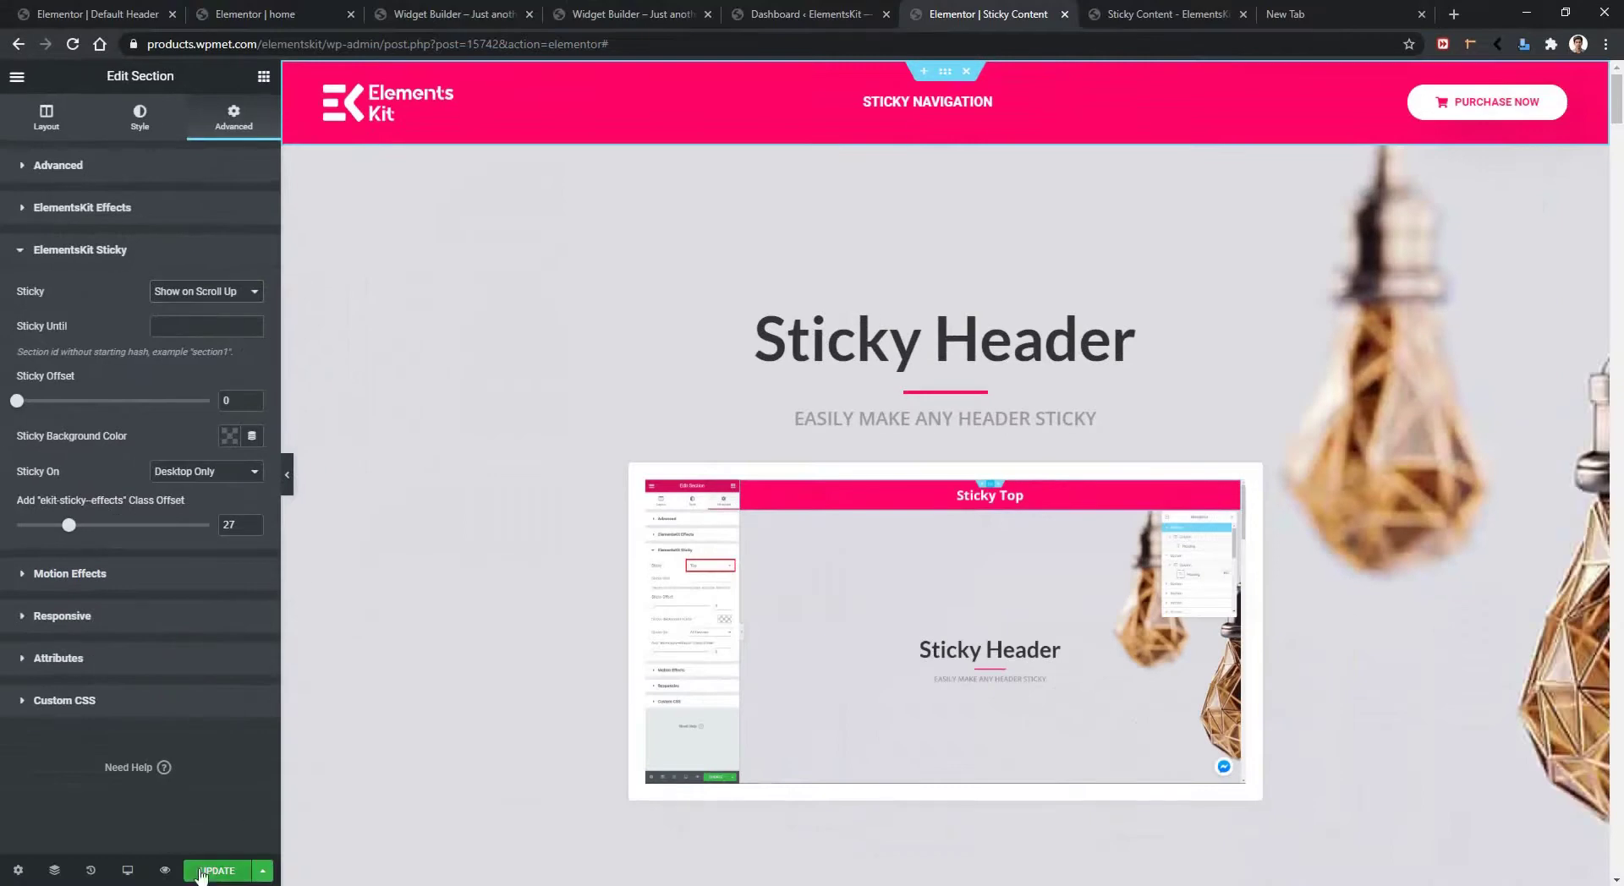
pyautogui.click(203, 871)
pyautogui.click(331, 828)
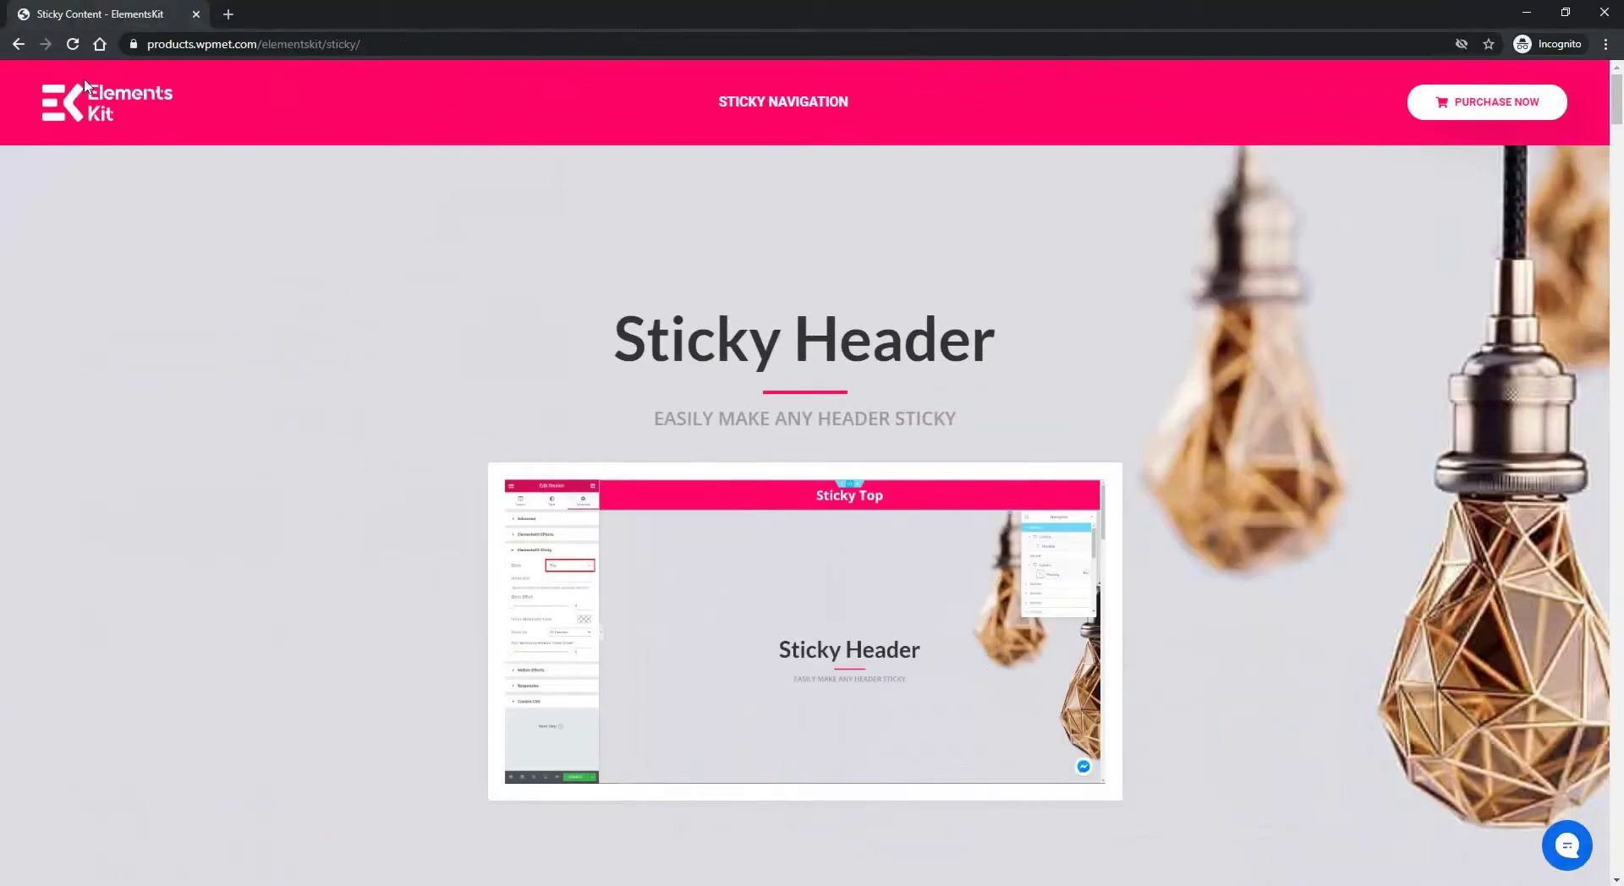
# Reload the live page and scroll down and up to see the header hide and return
pyautogui.click(73, 44)
pyautogui.scroll(-3, 524, 315)
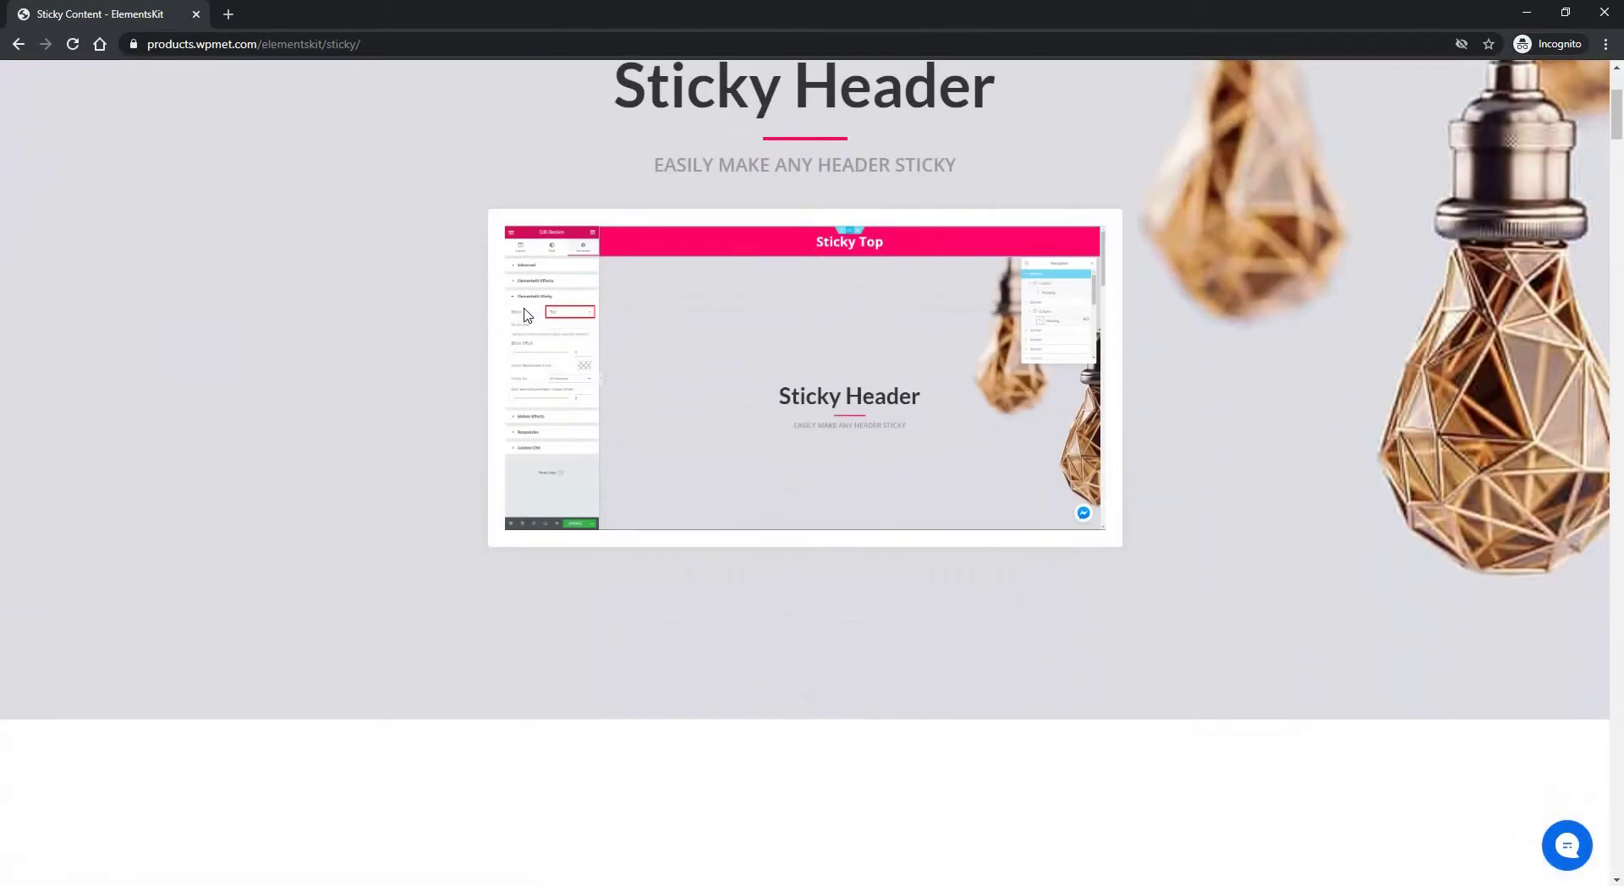
pyautogui.scroll(-1, 524, 314)
pyautogui.scroll(2, 524, 314)
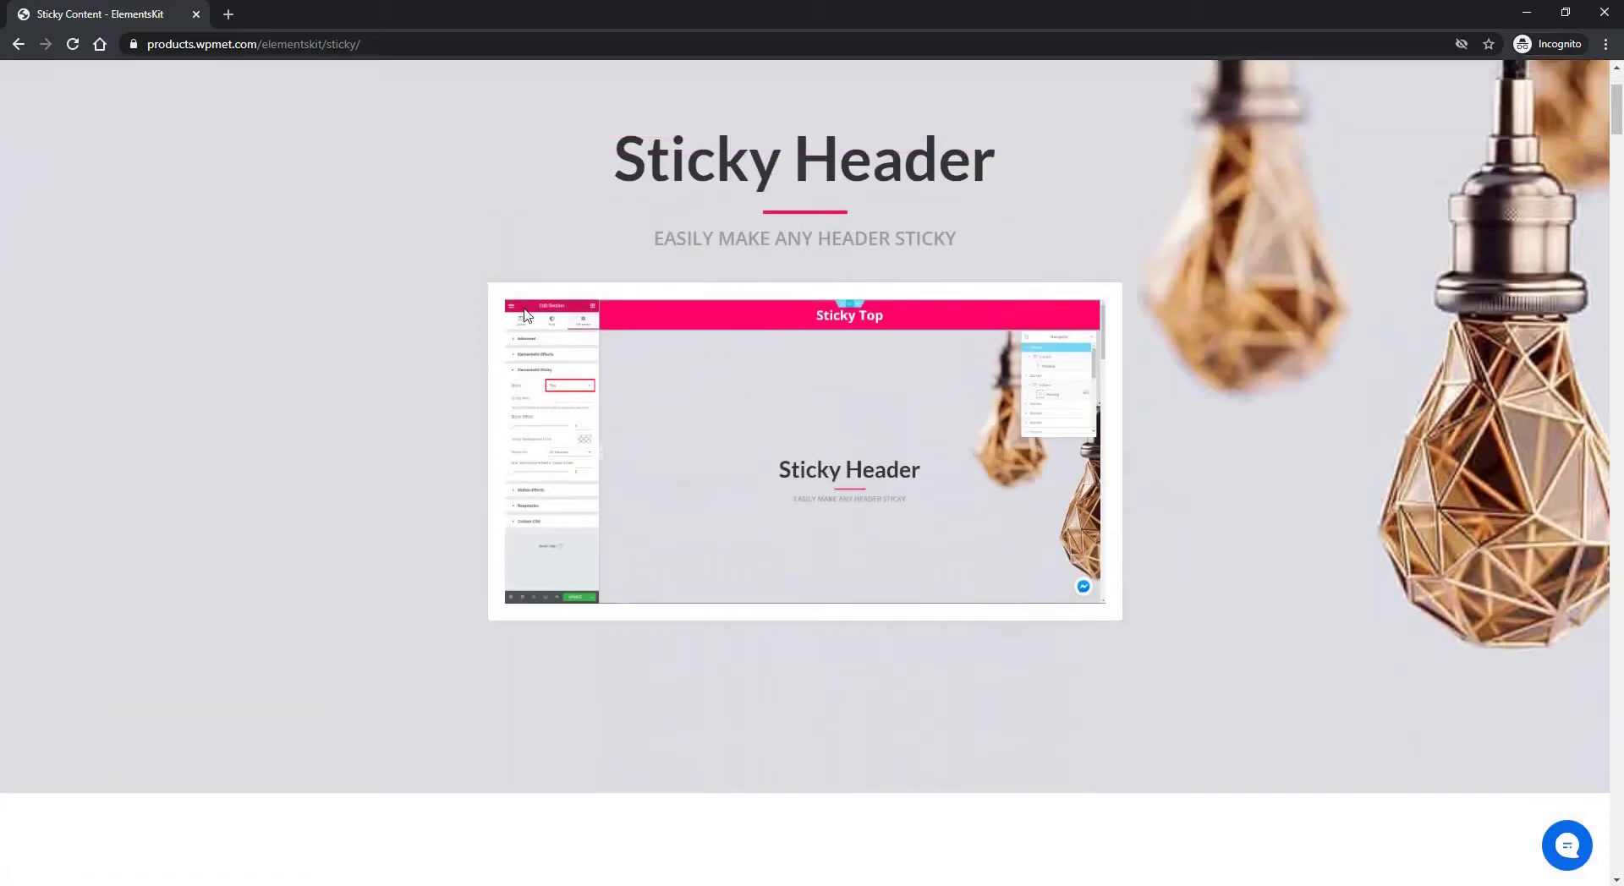
pyautogui.scroll(-2, 526, 314)
pyautogui.scroll(3, 526, 315)
pyautogui.scroll(-3, 526, 314)
pyautogui.scroll(1, 526, 315)
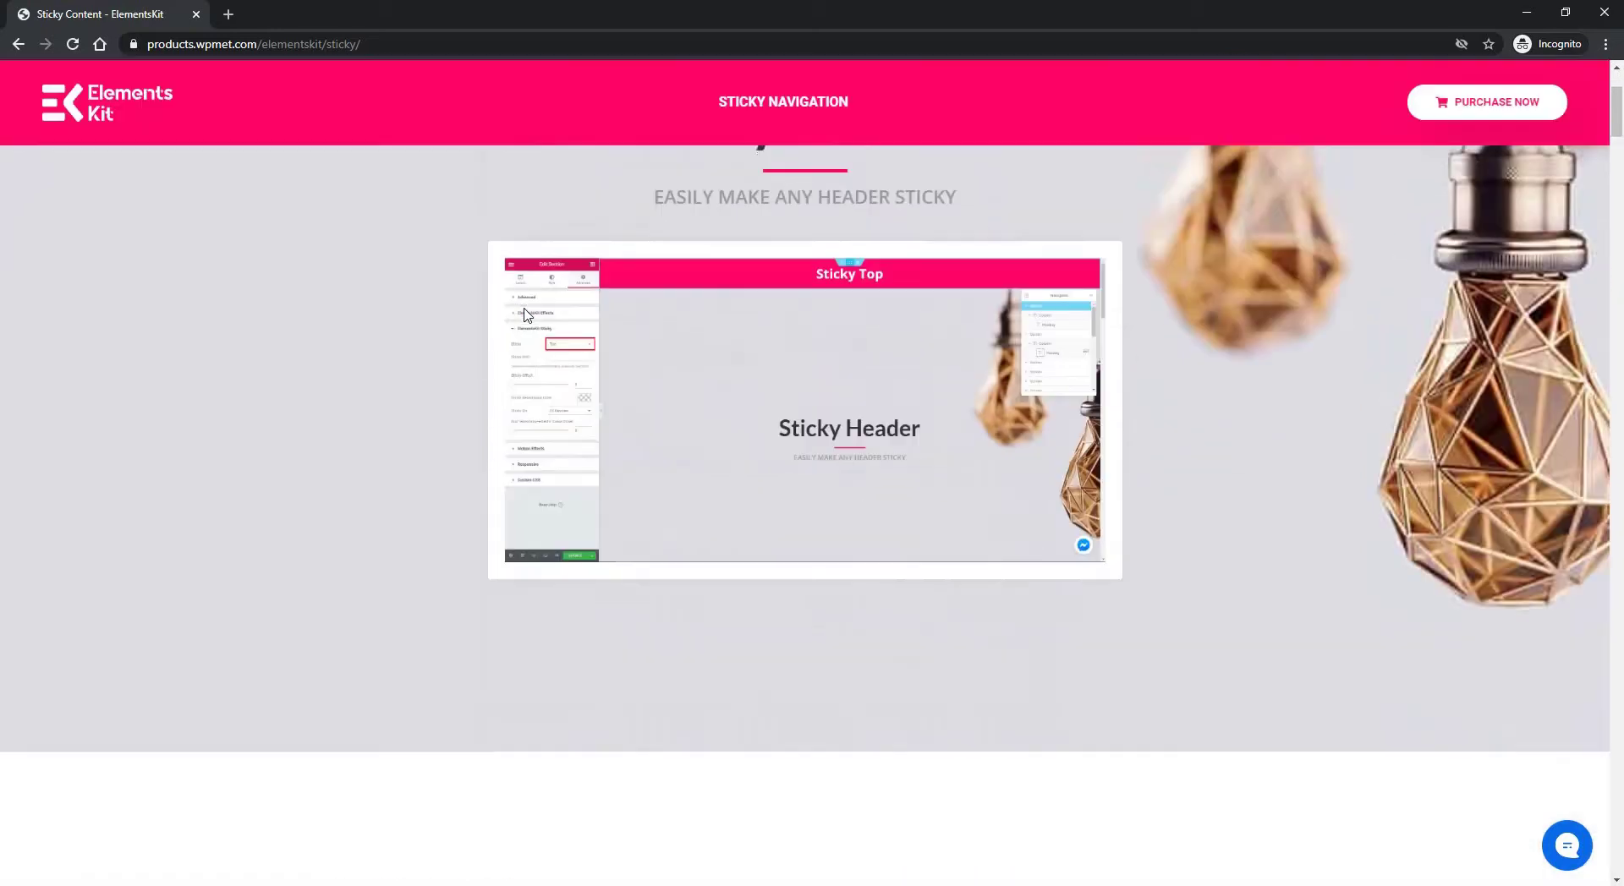
pyautogui.scroll(2, 526, 315)
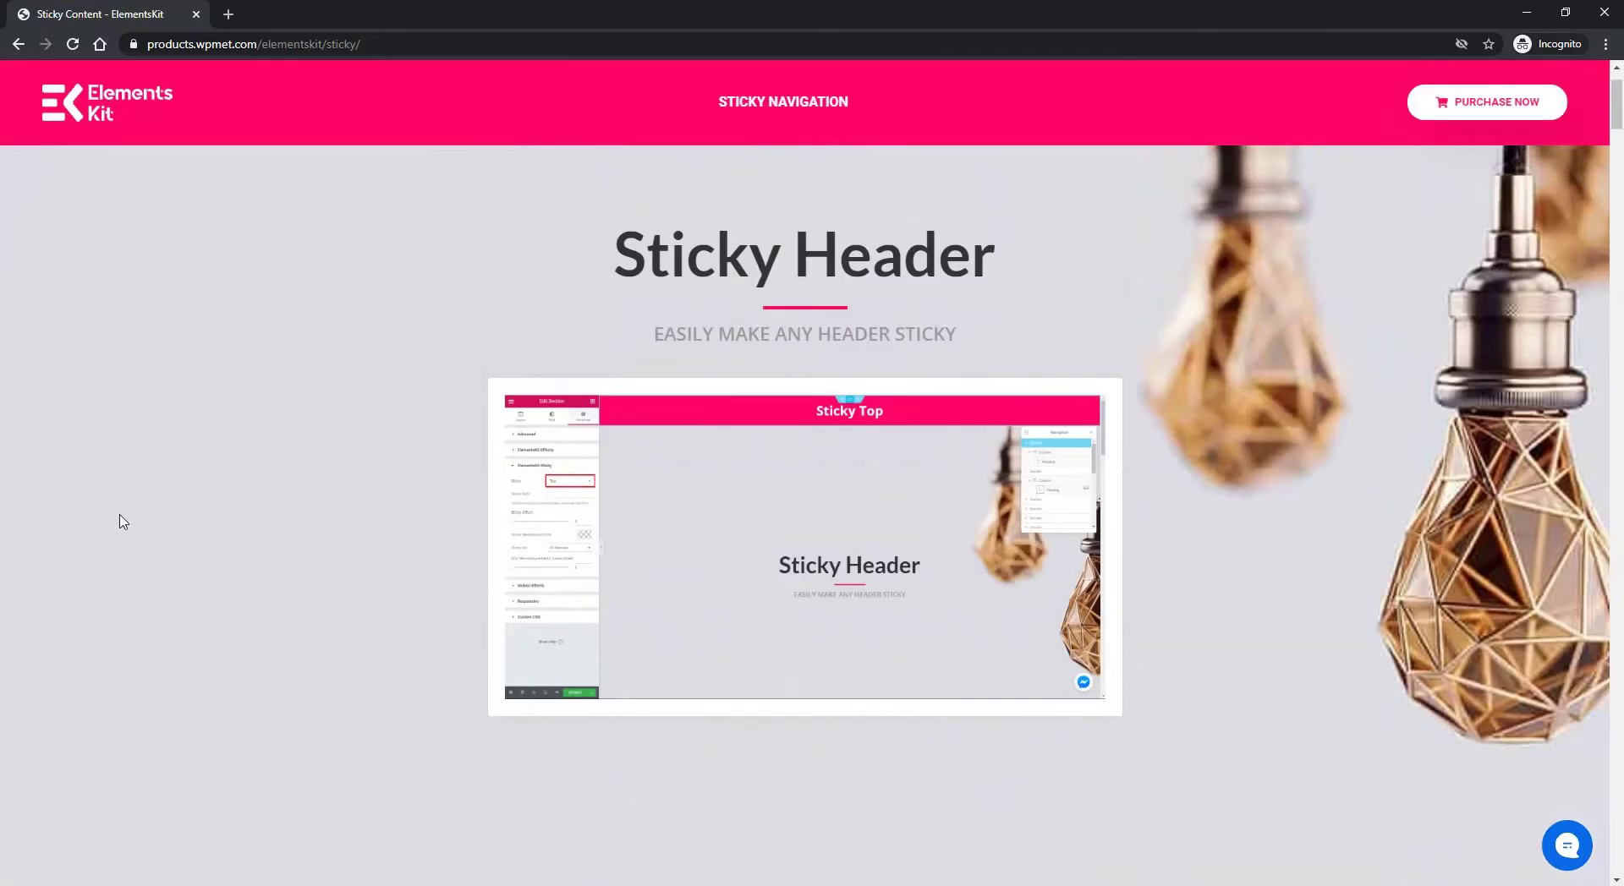
pyautogui.scroll(1, 150, 334)
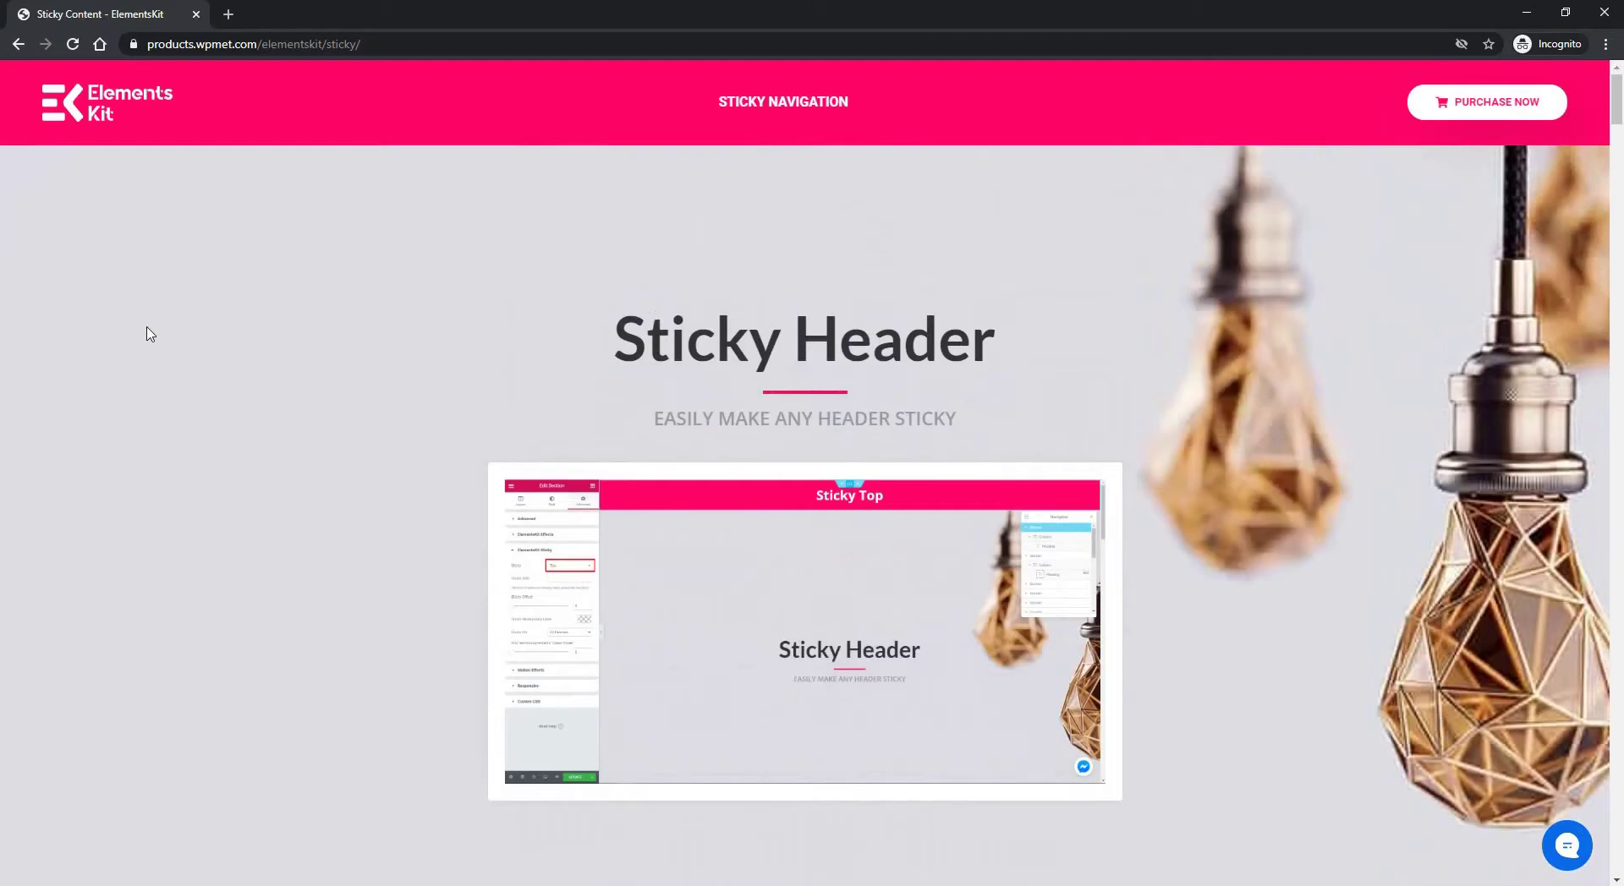
pyautogui.scroll(-2, 150, 334)
pyautogui.scroll(-3, 150, 334)
pyautogui.scroll(-4, 149, 334)
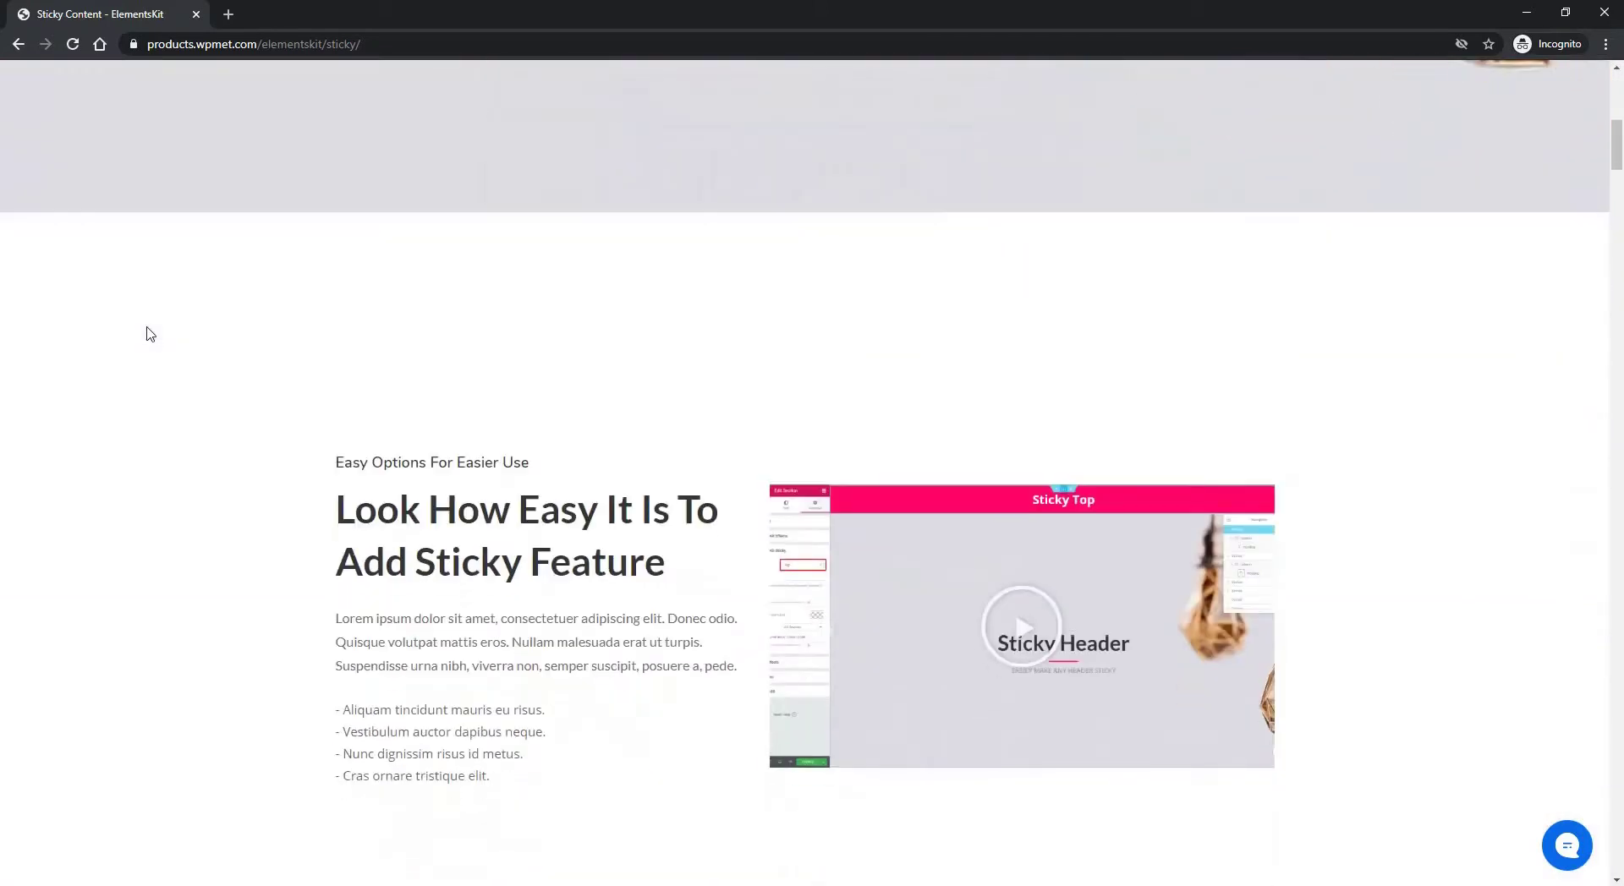
pyautogui.scroll(-4, 150, 334)
pyautogui.scroll(3, 150, 334)
pyautogui.scroll(1, 149, 334)
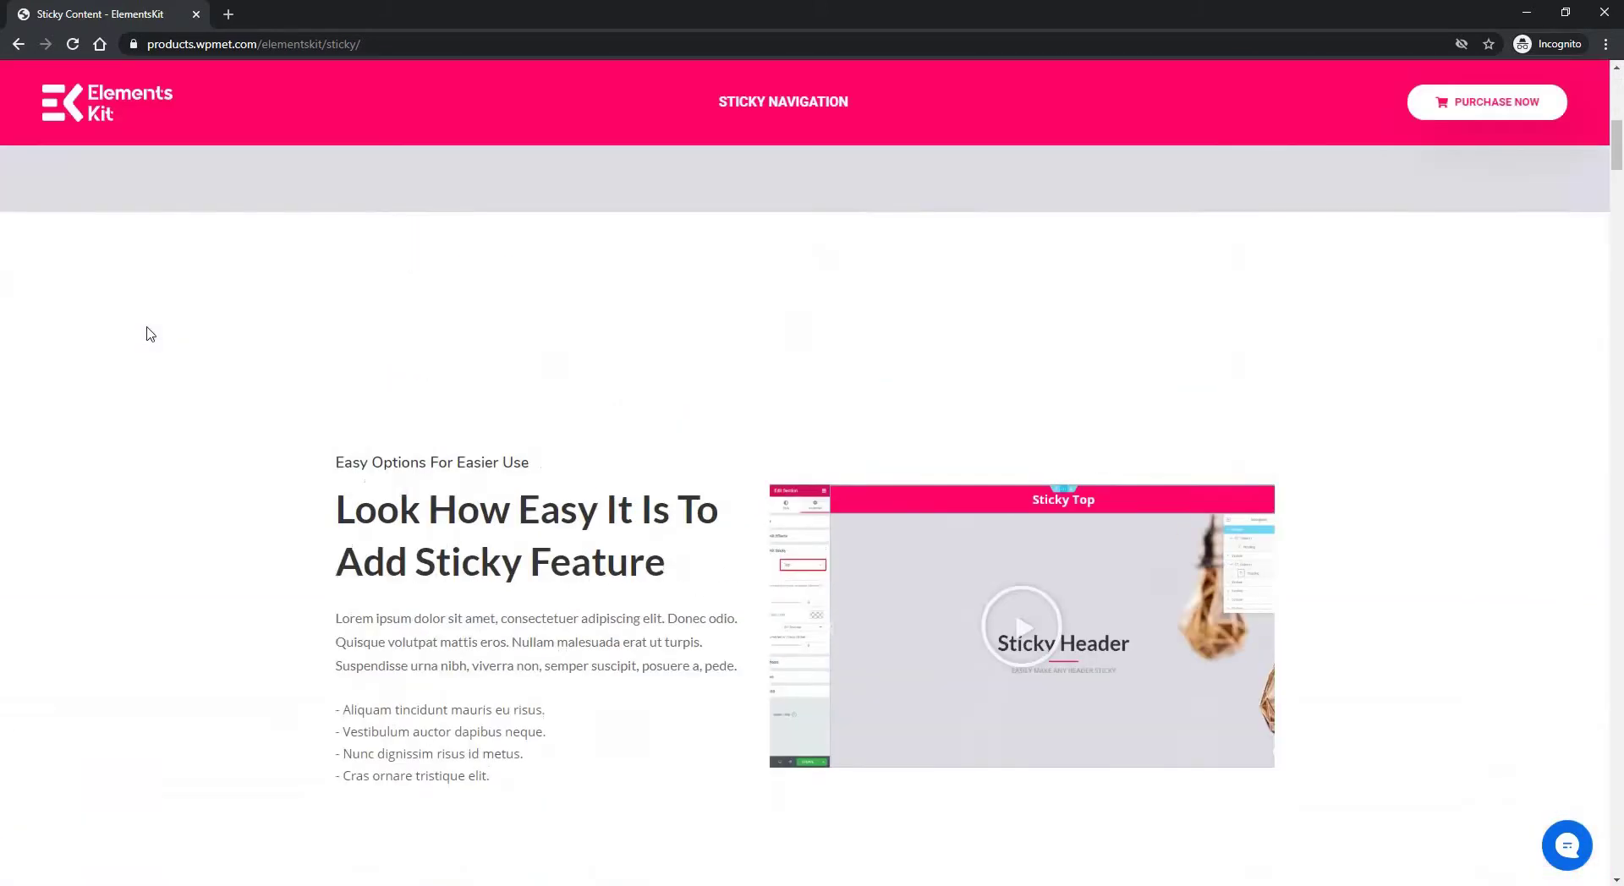
pyautogui.scroll(5, 606, 304)
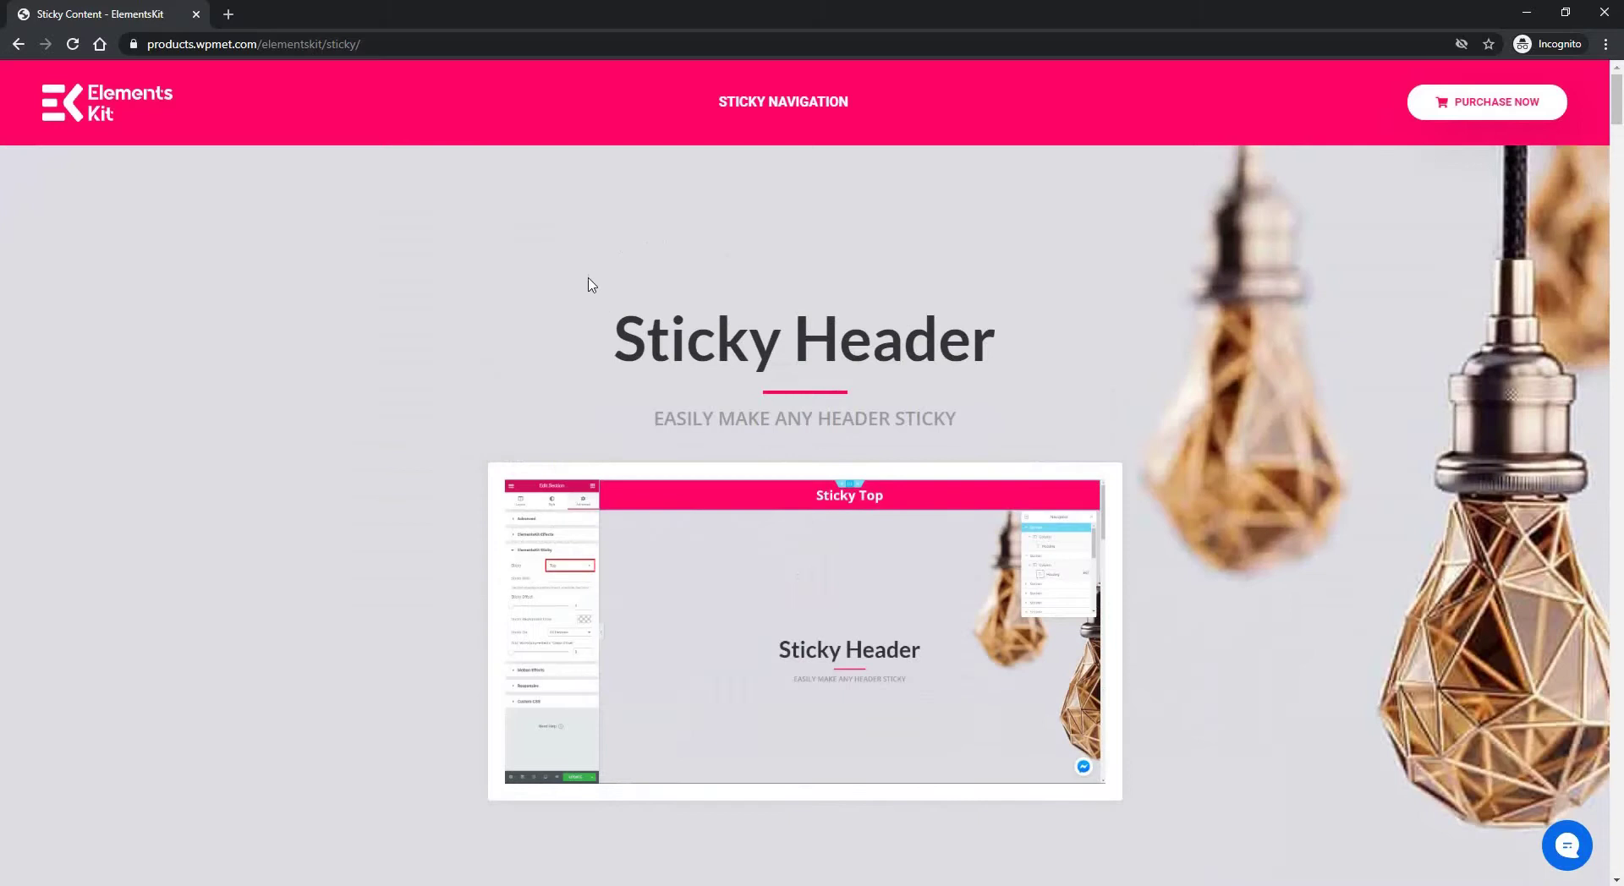
pyautogui.scroll(-3, 623, 169)
pyautogui.scroll(-2, 560, 308)
pyautogui.scroll(-2, 559, 307)
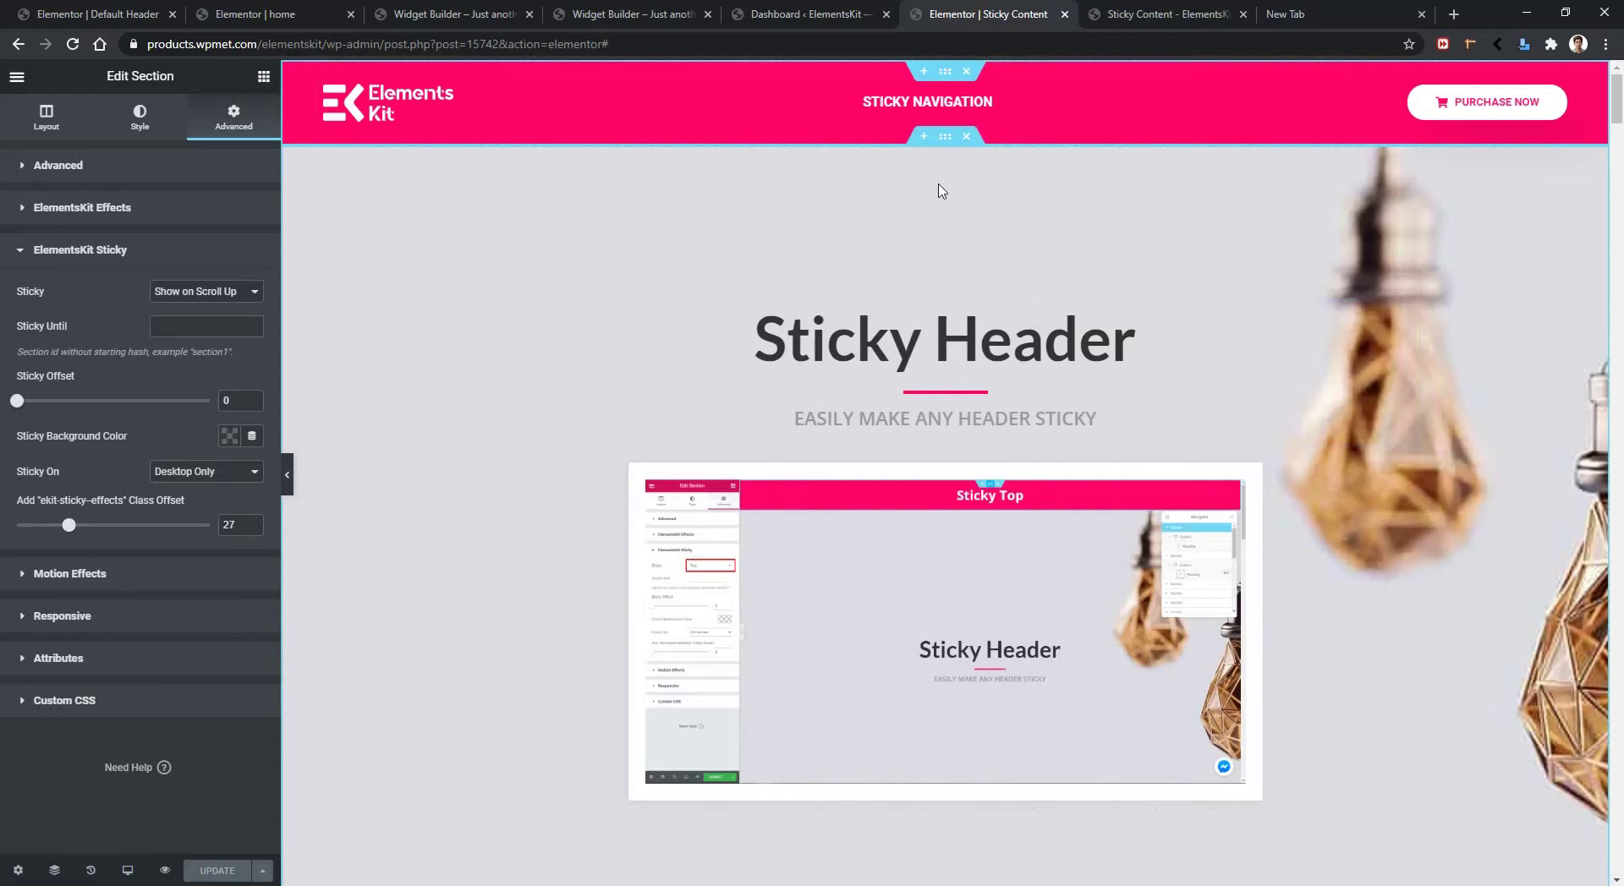
# Copy the hero section's ID and set the header's Sticky Until to hero_area, then update
pyautogui.click(945, 137)
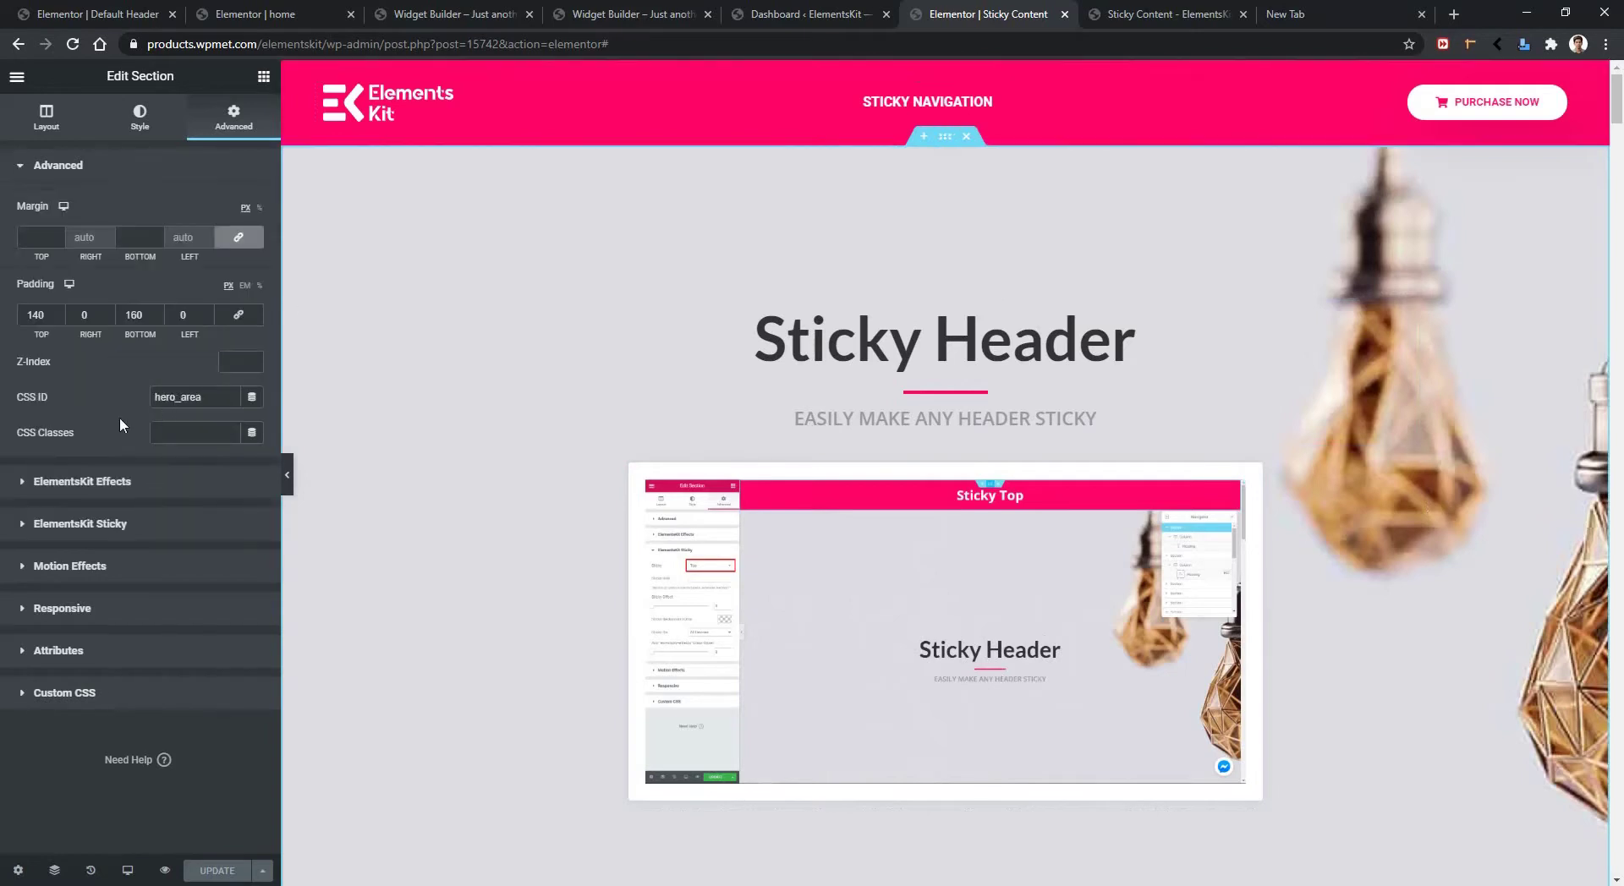
pyautogui.doubleClick(191, 397)
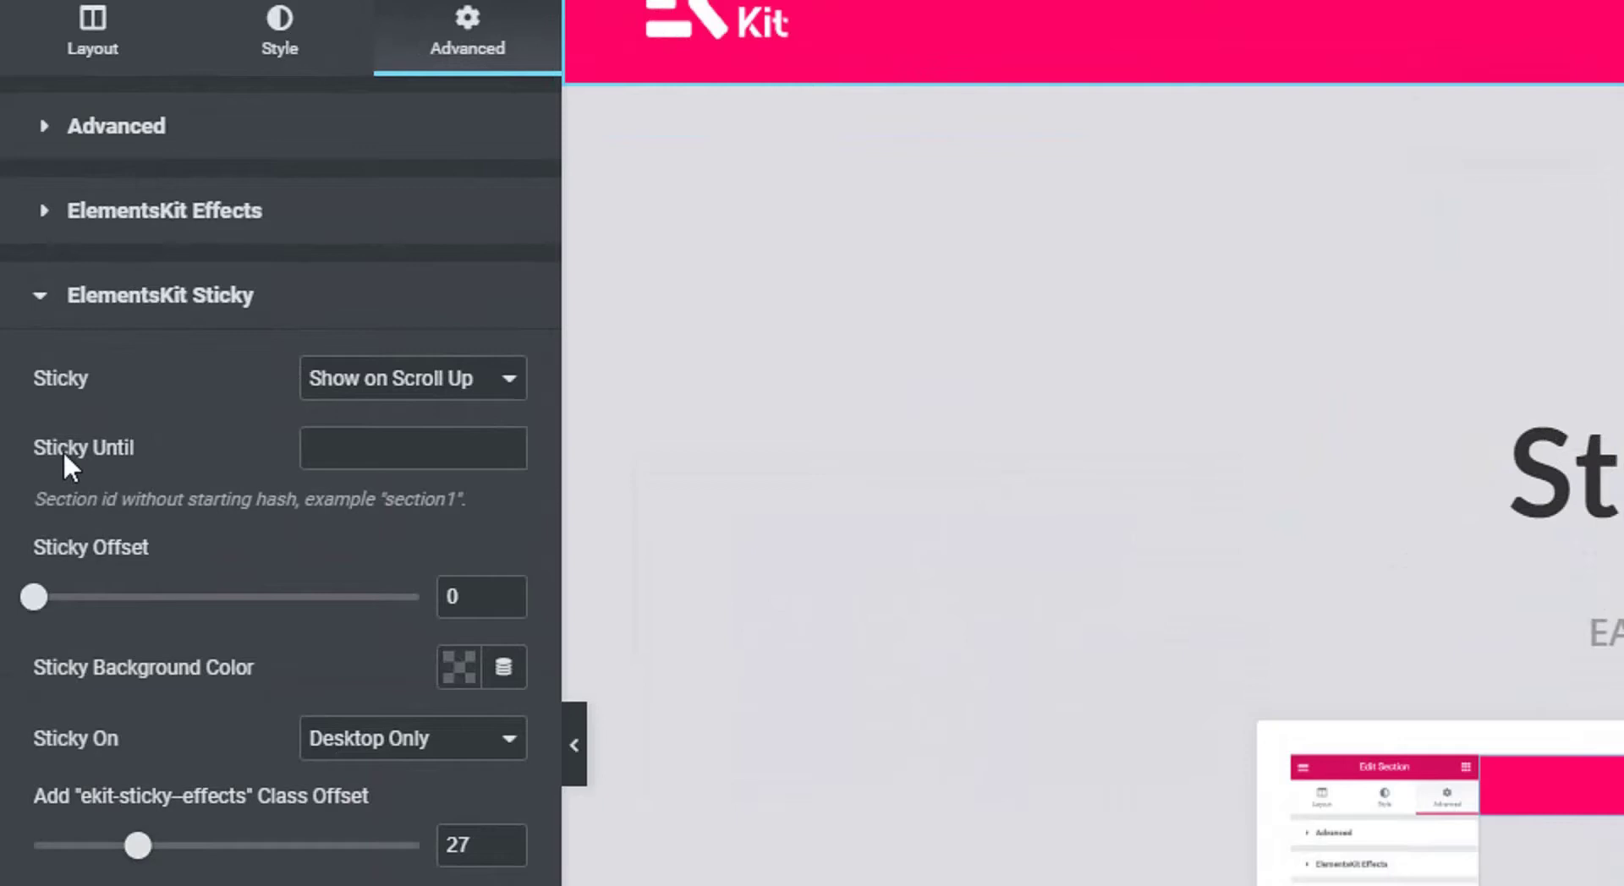
pyautogui.click(382, 448)
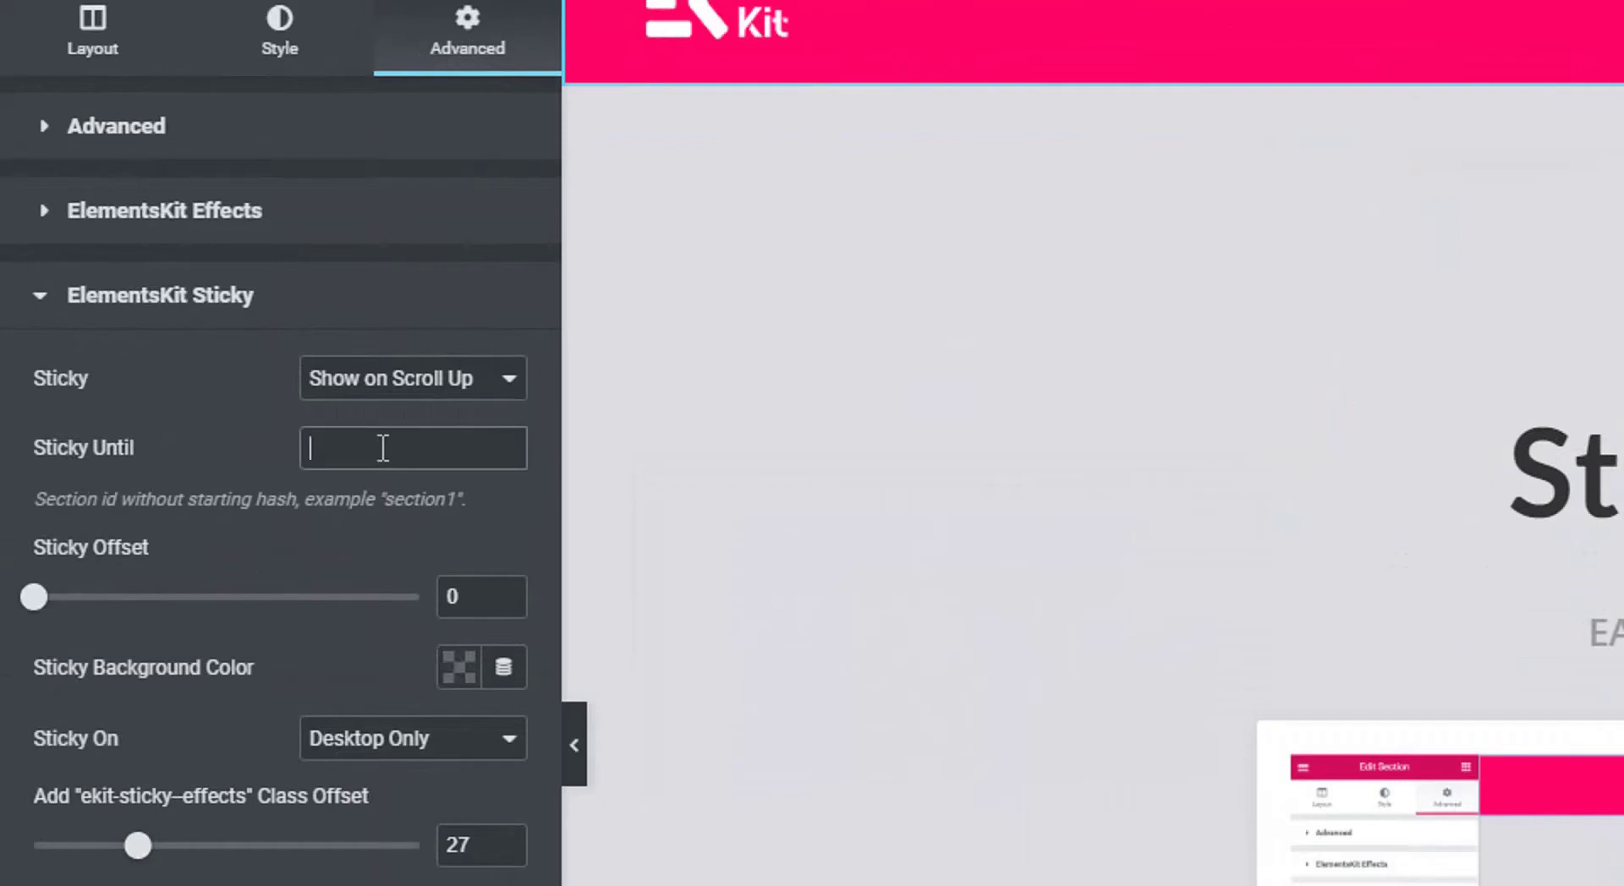
pyautogui.write('hero_area')
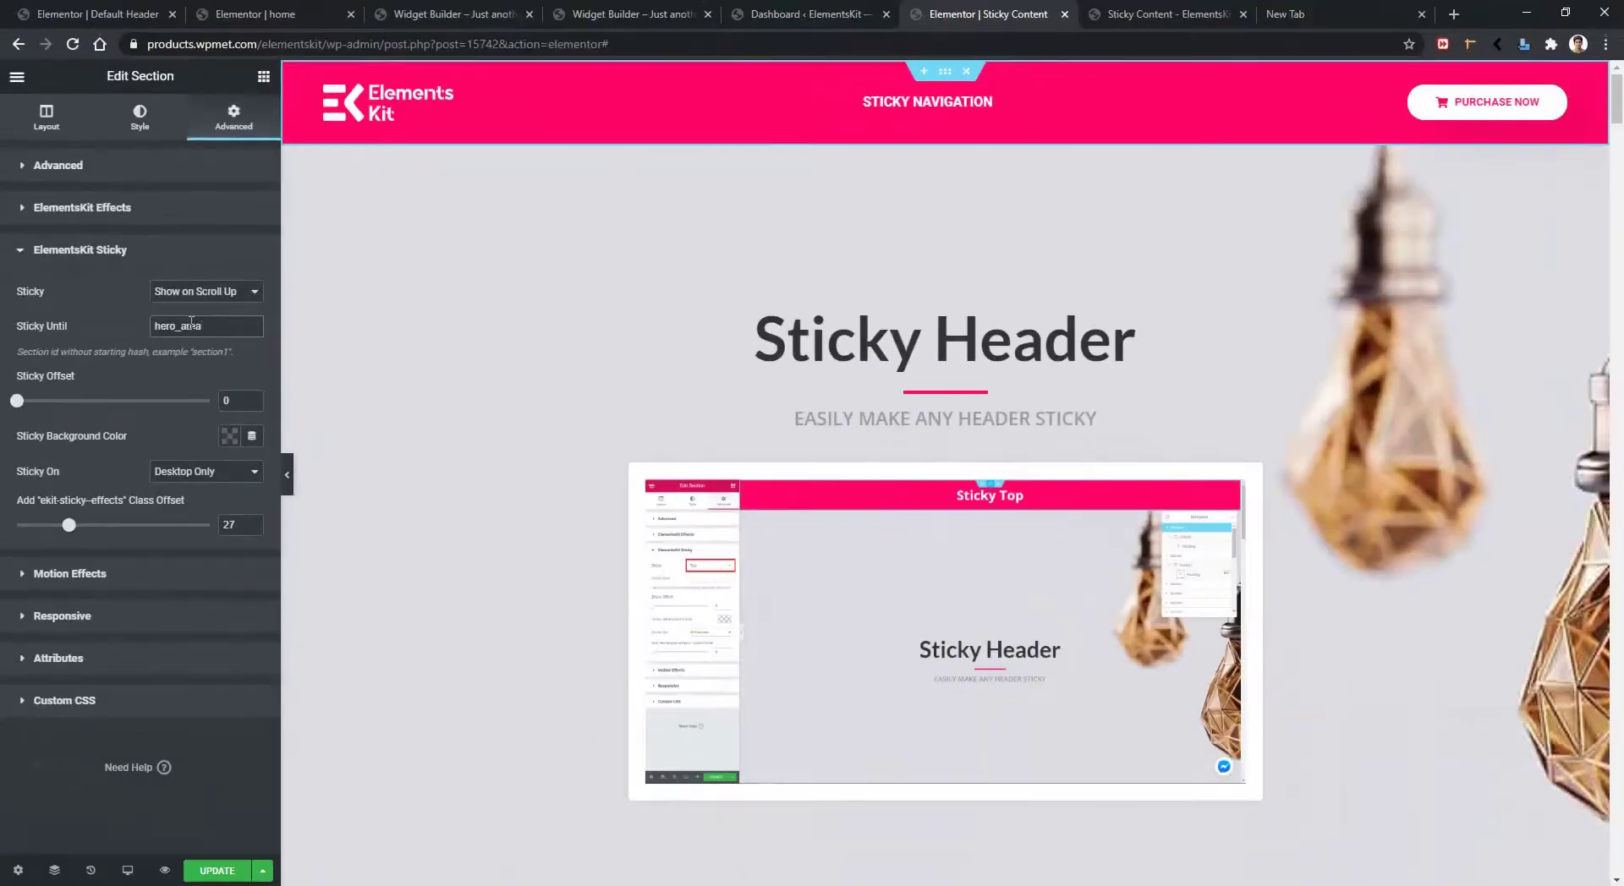
pyautogui.click(218, 871)
pyautogui.moveTo(184, 876)
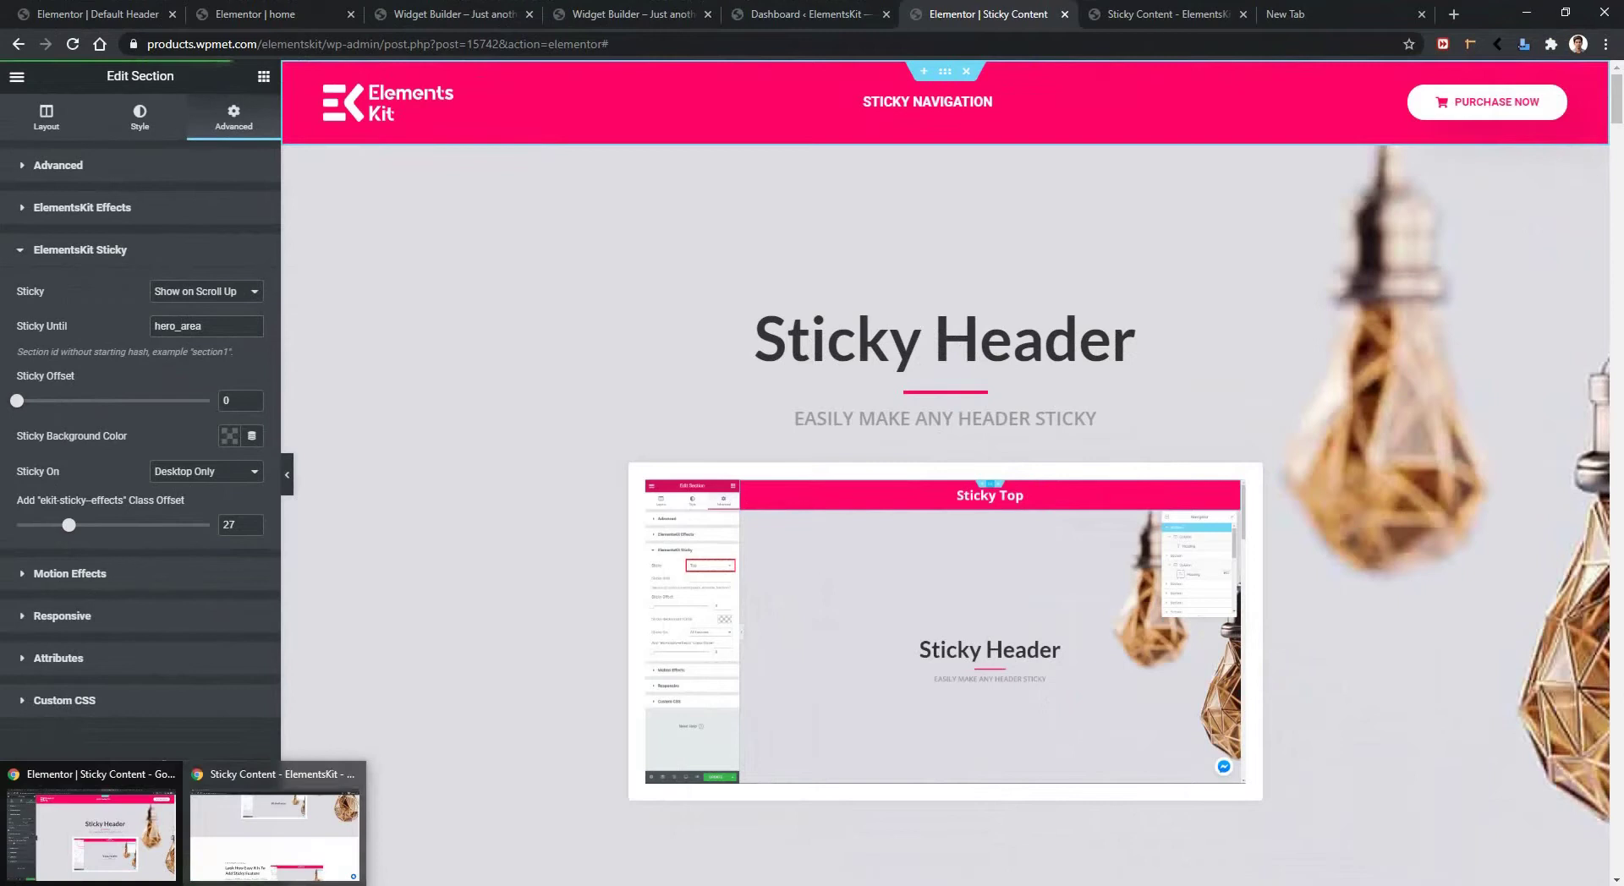
pyautogui.click(300, 848)
# Reload the live page and scroll through it to test the hero-limited sticky header
pyautogui.scroll(2, 262, 726)
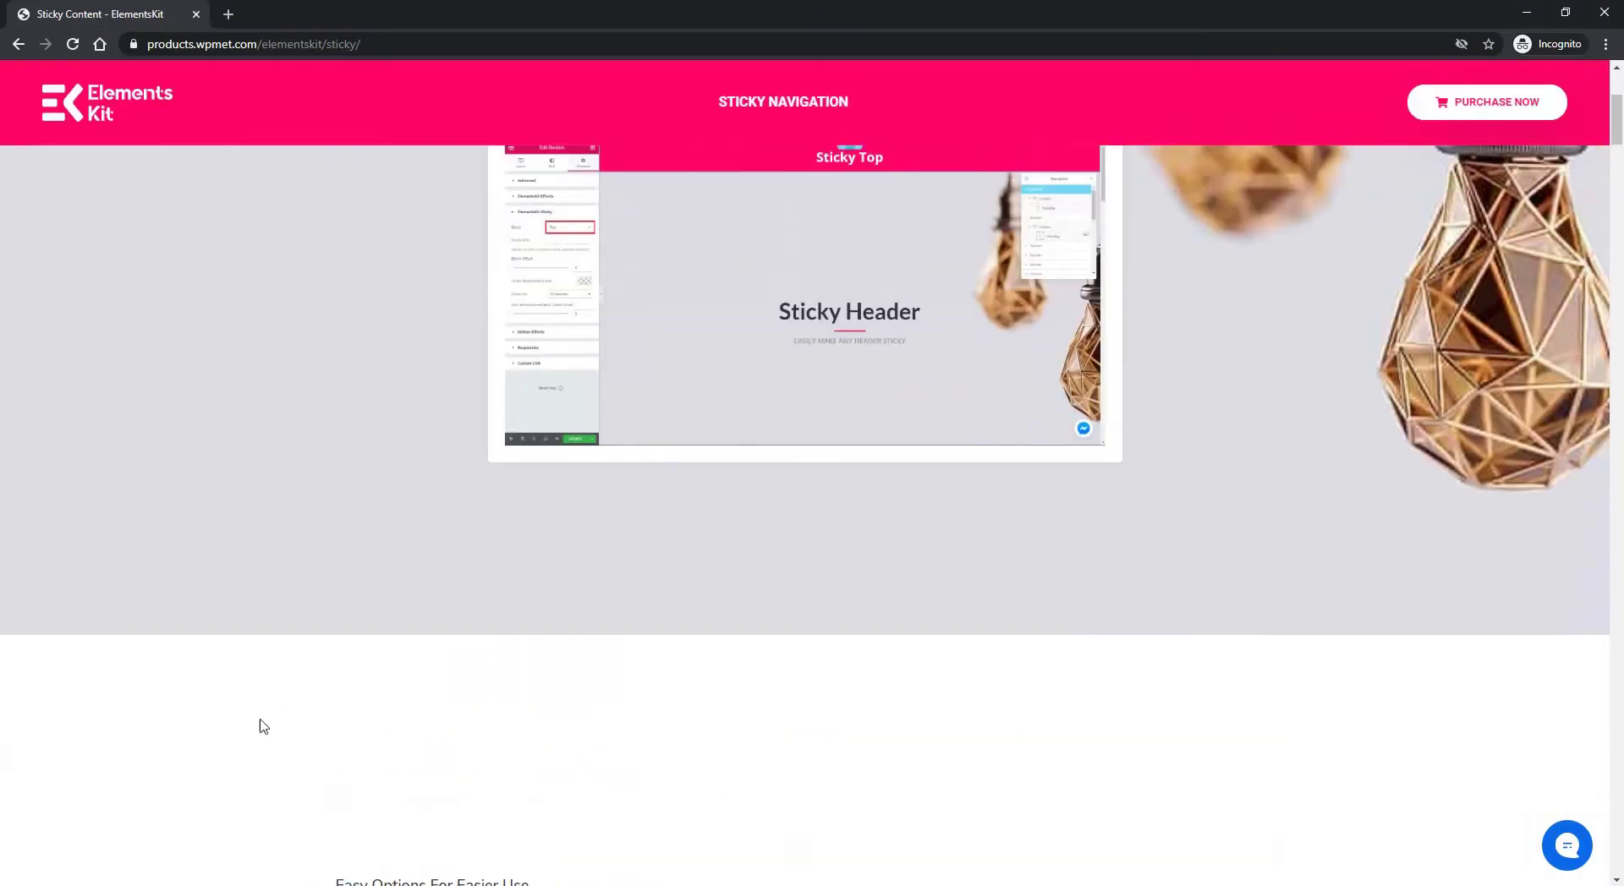
pyautogui.click(73, 44)
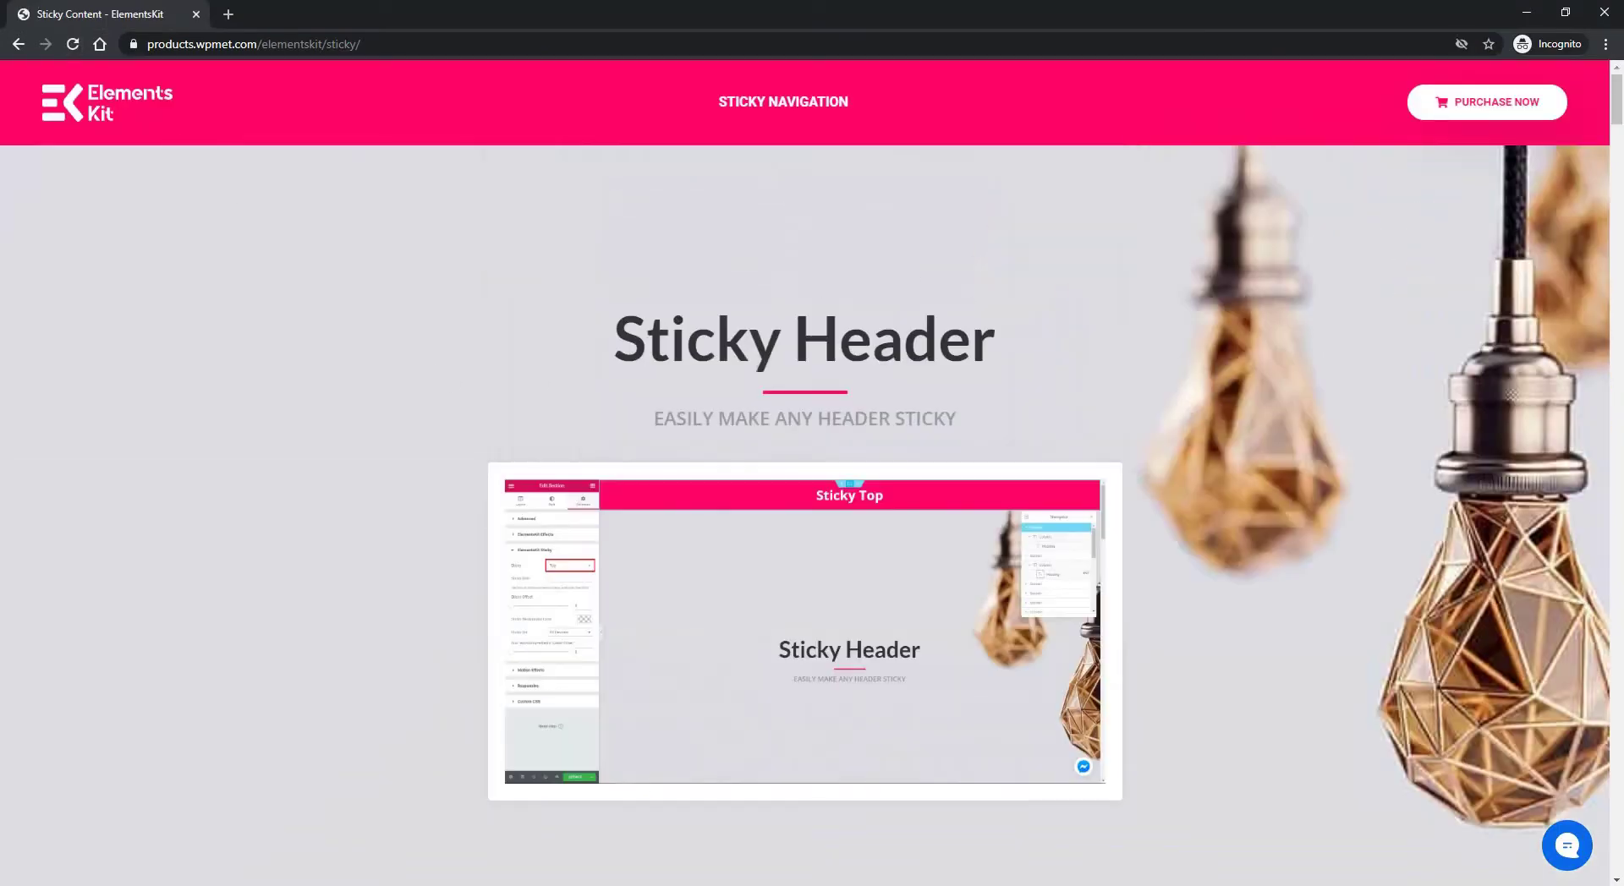
pyautogui.scroll(-1, 543, 449)
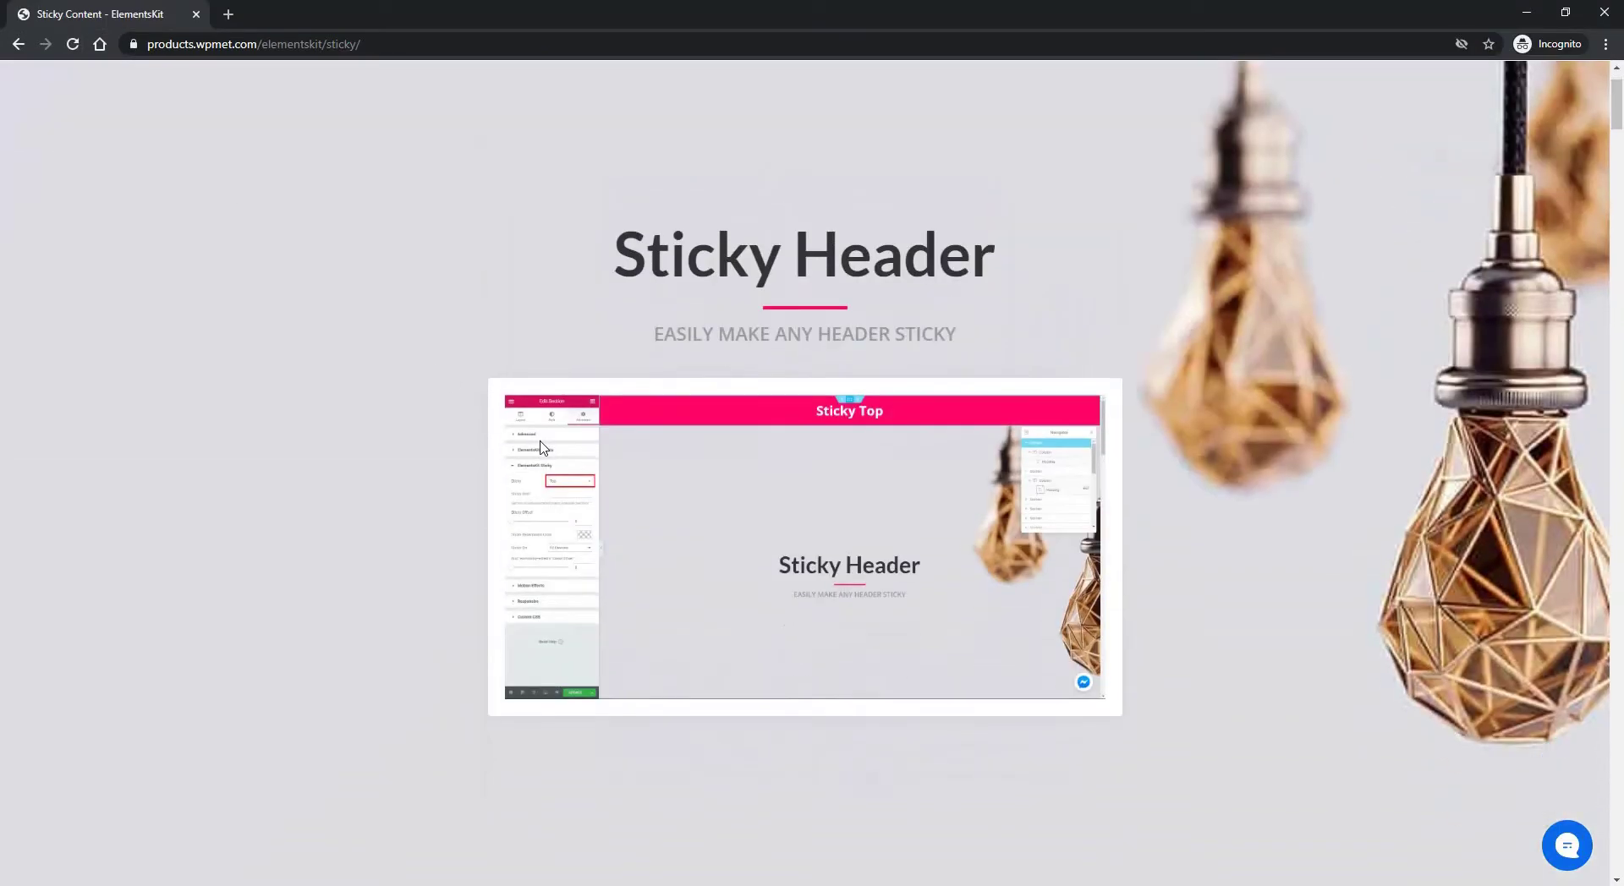
pyautogui.scroll(-7, 543, 448)
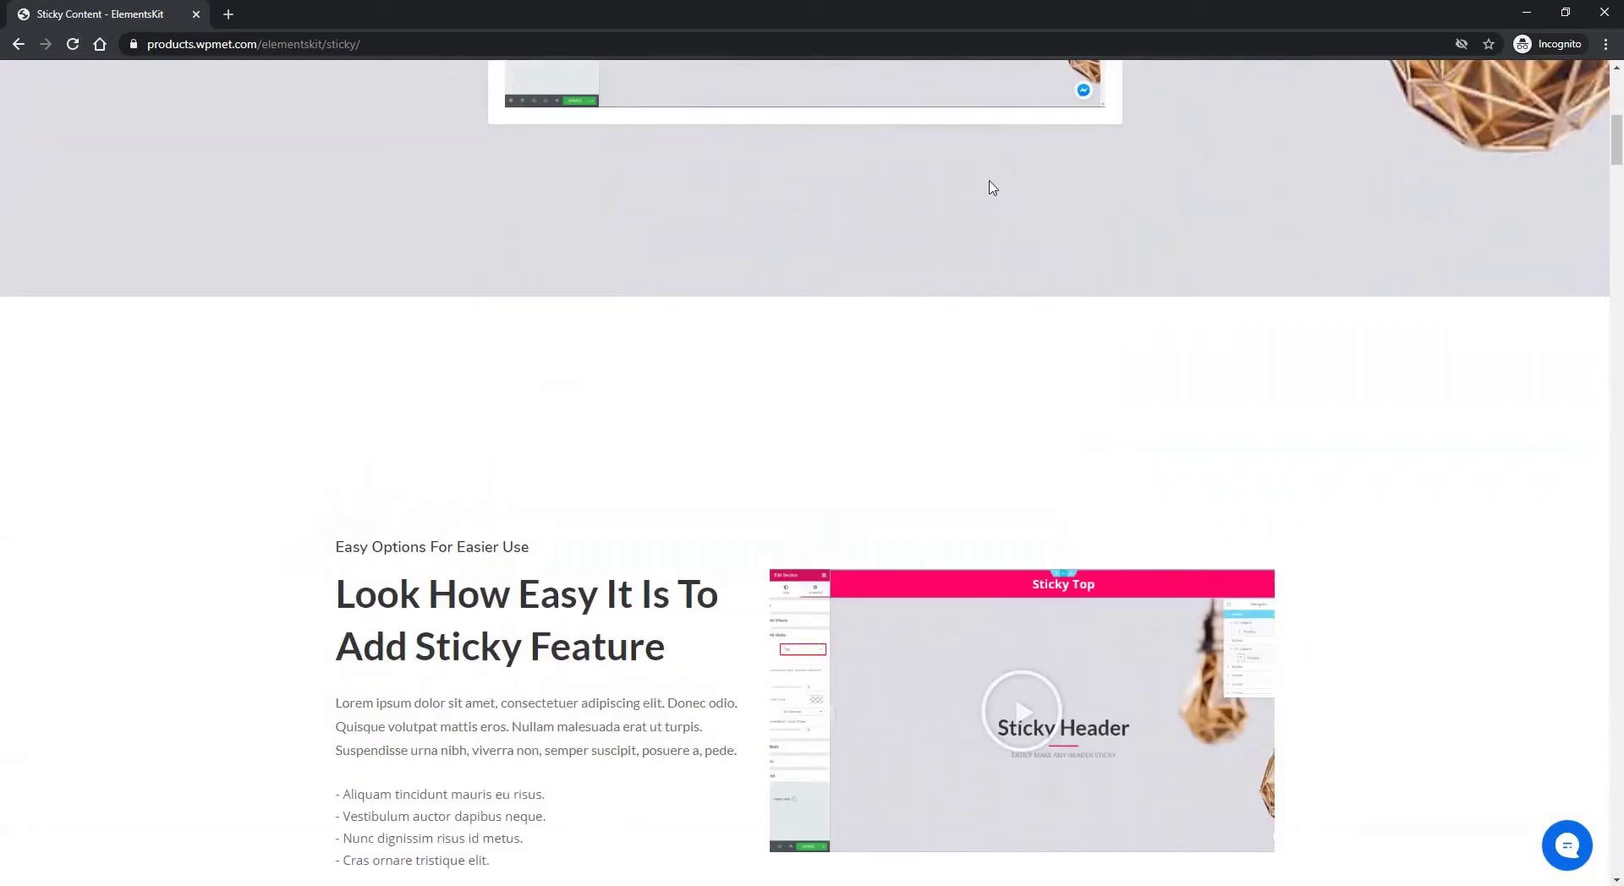
pyautogui.scroll(1, 991, 196)
pyautogui.scroll(1, 991, 196)
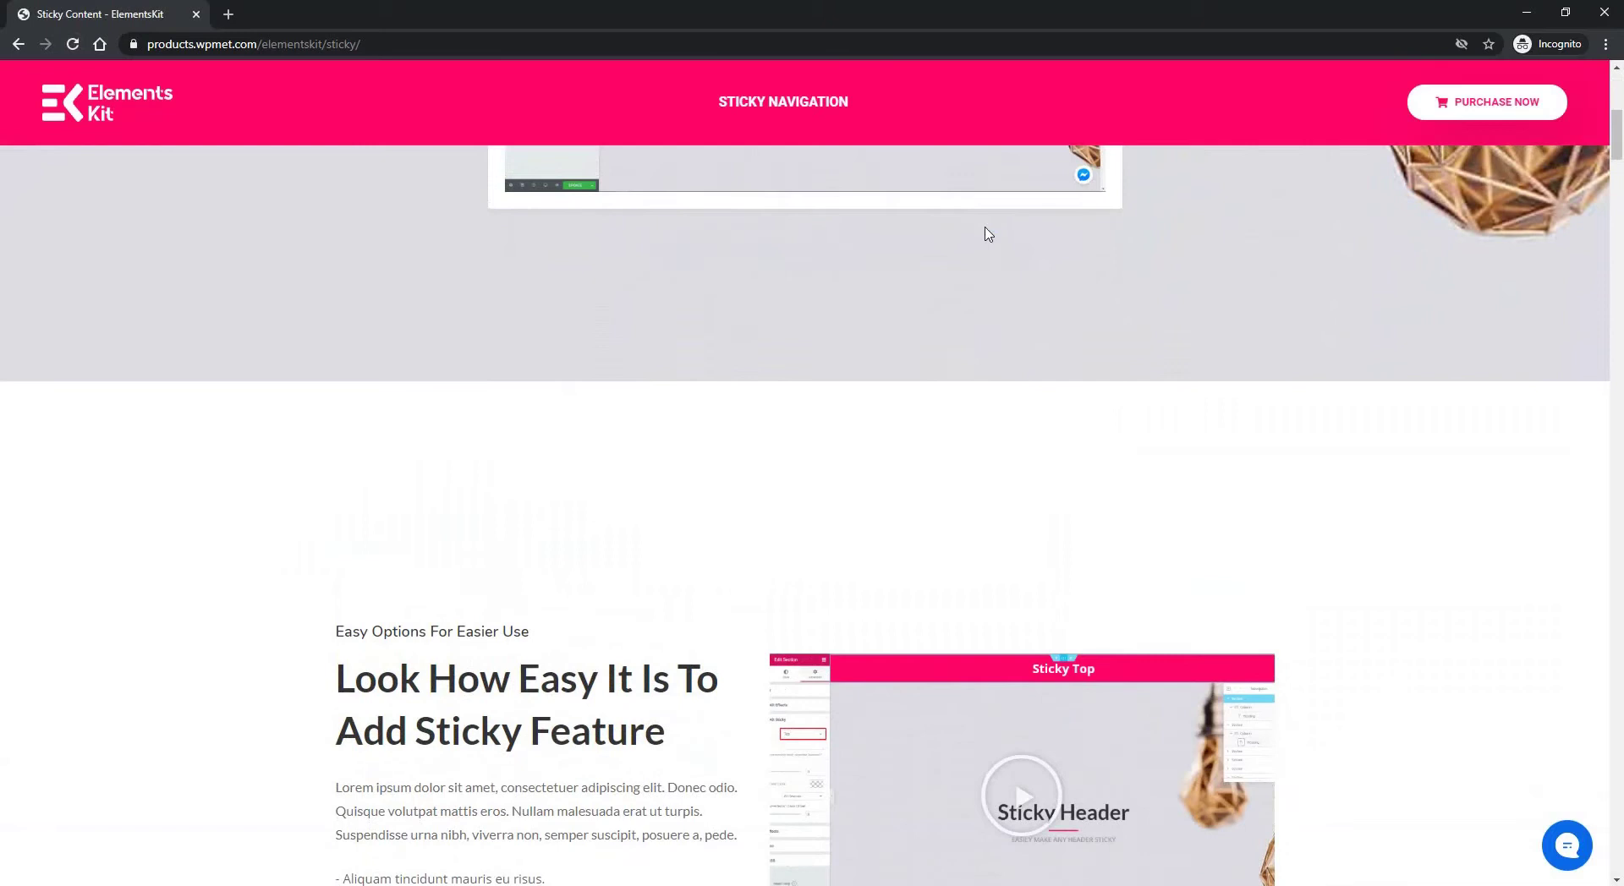
pyautogui.scroll(-6, 988, 235)
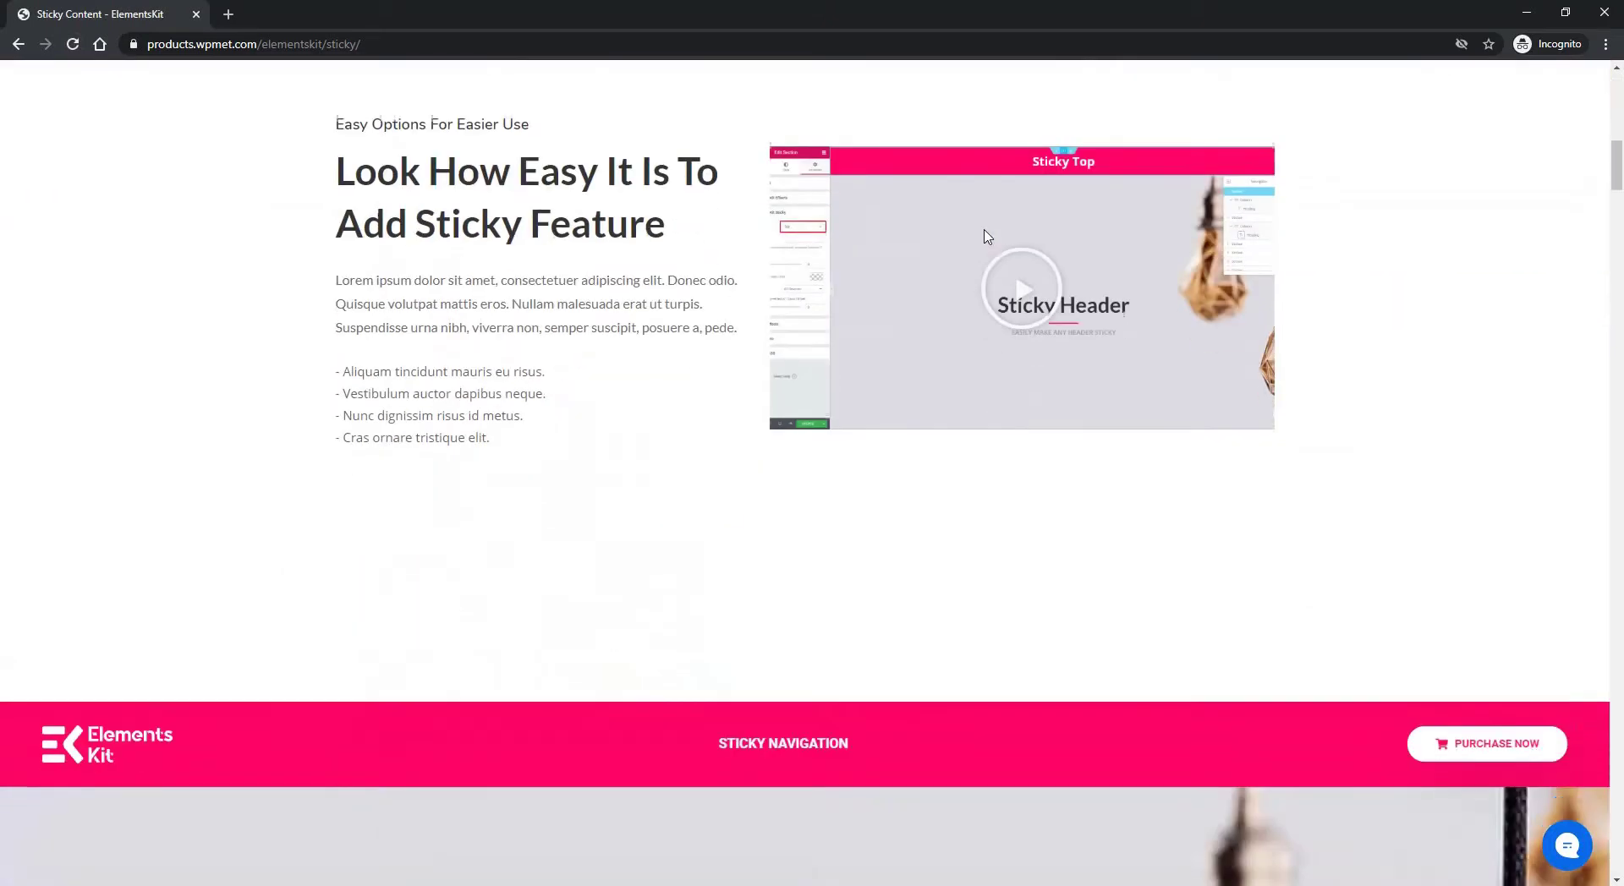
pyautogui.scroll(1, 986, 238)
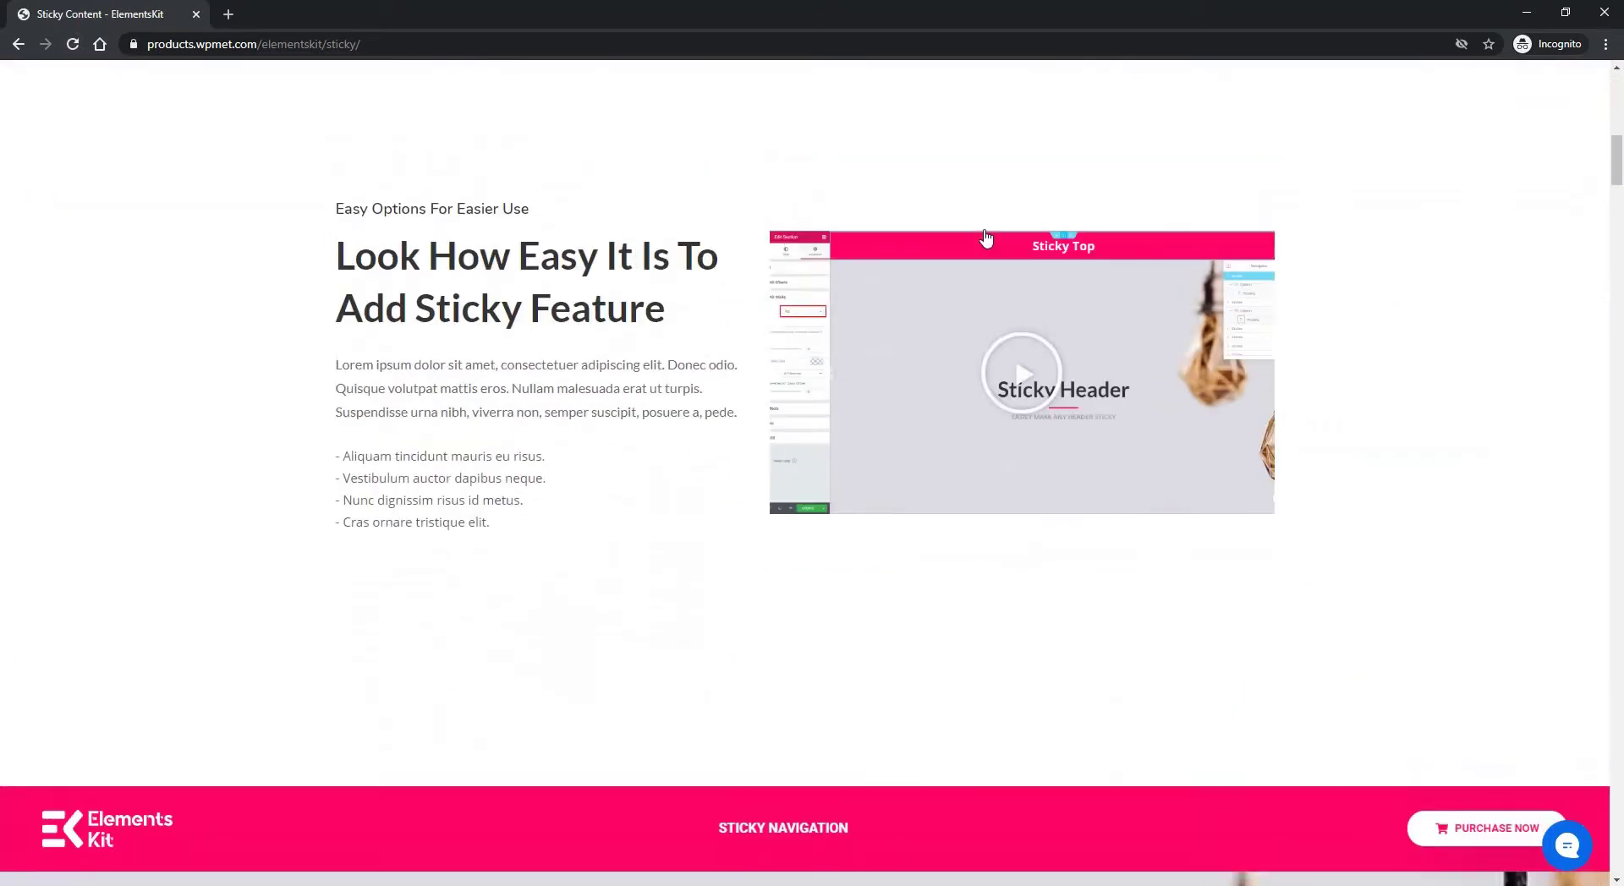
pyautogui.scroll(4, 930, 239)
pyautogui.scroll(1, 816, 242)
pyautogui.scroll(3, 761, 177)
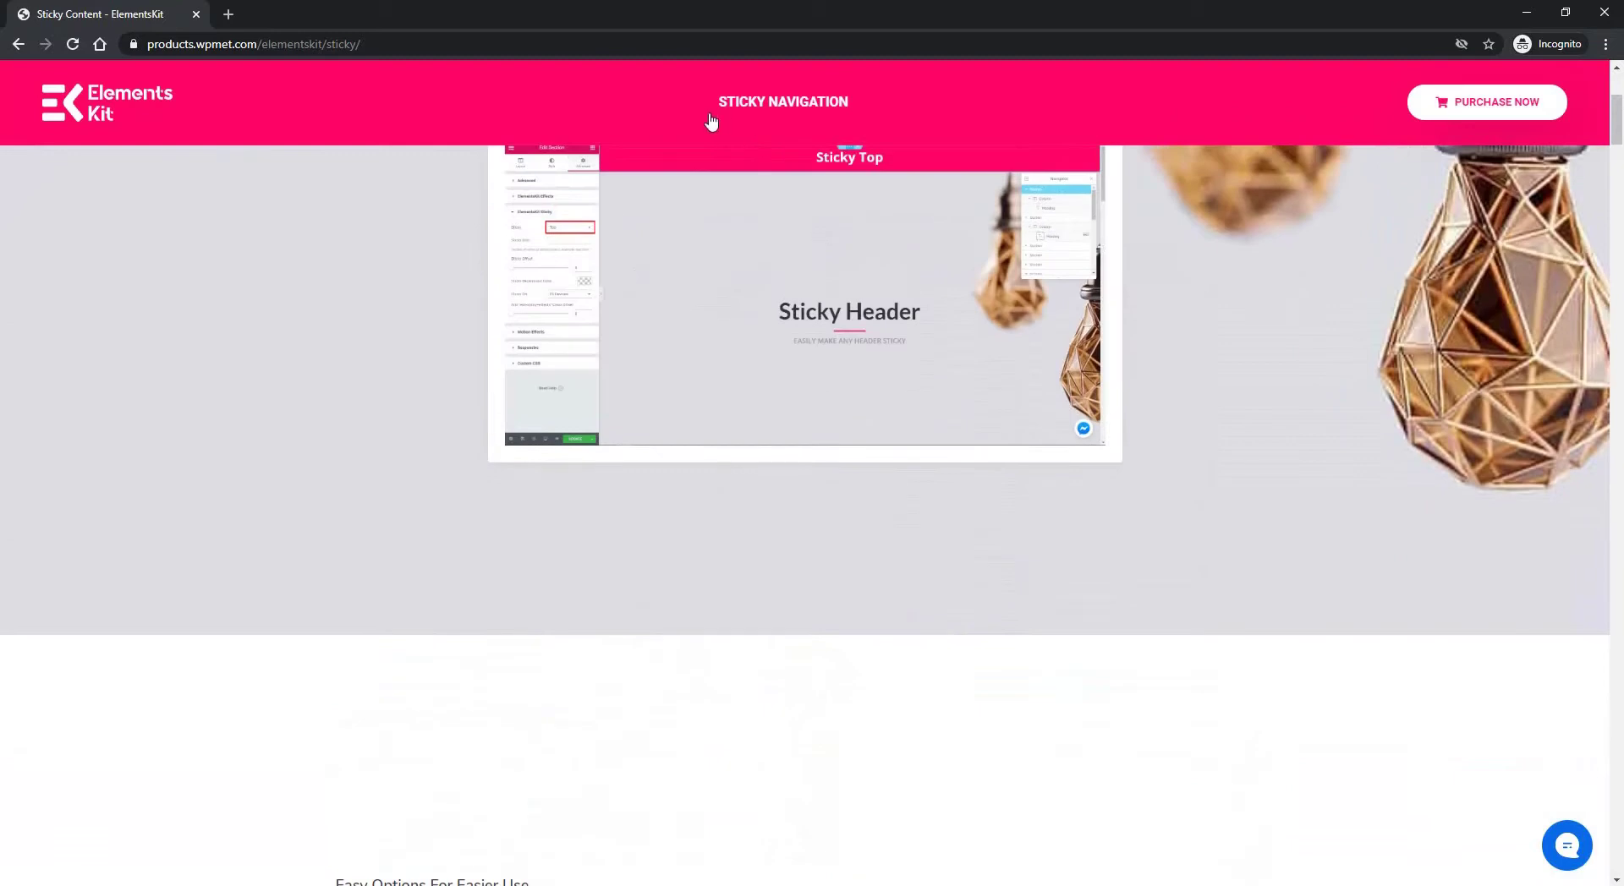
pyautogui.scroll(4, 907, 404)
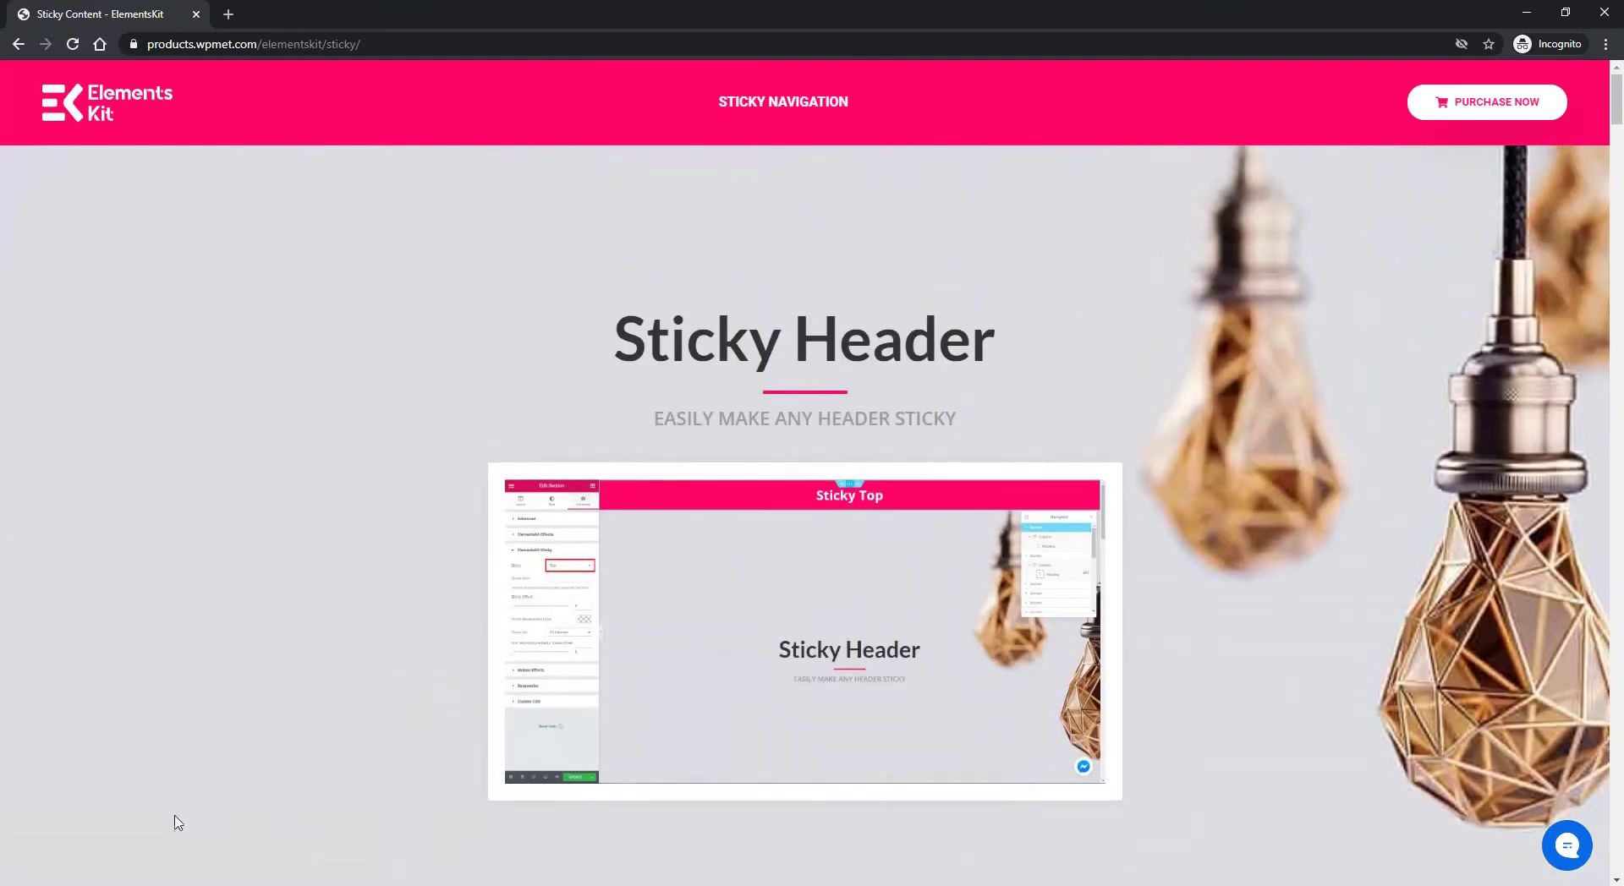
pyautogui.click(97, 855)
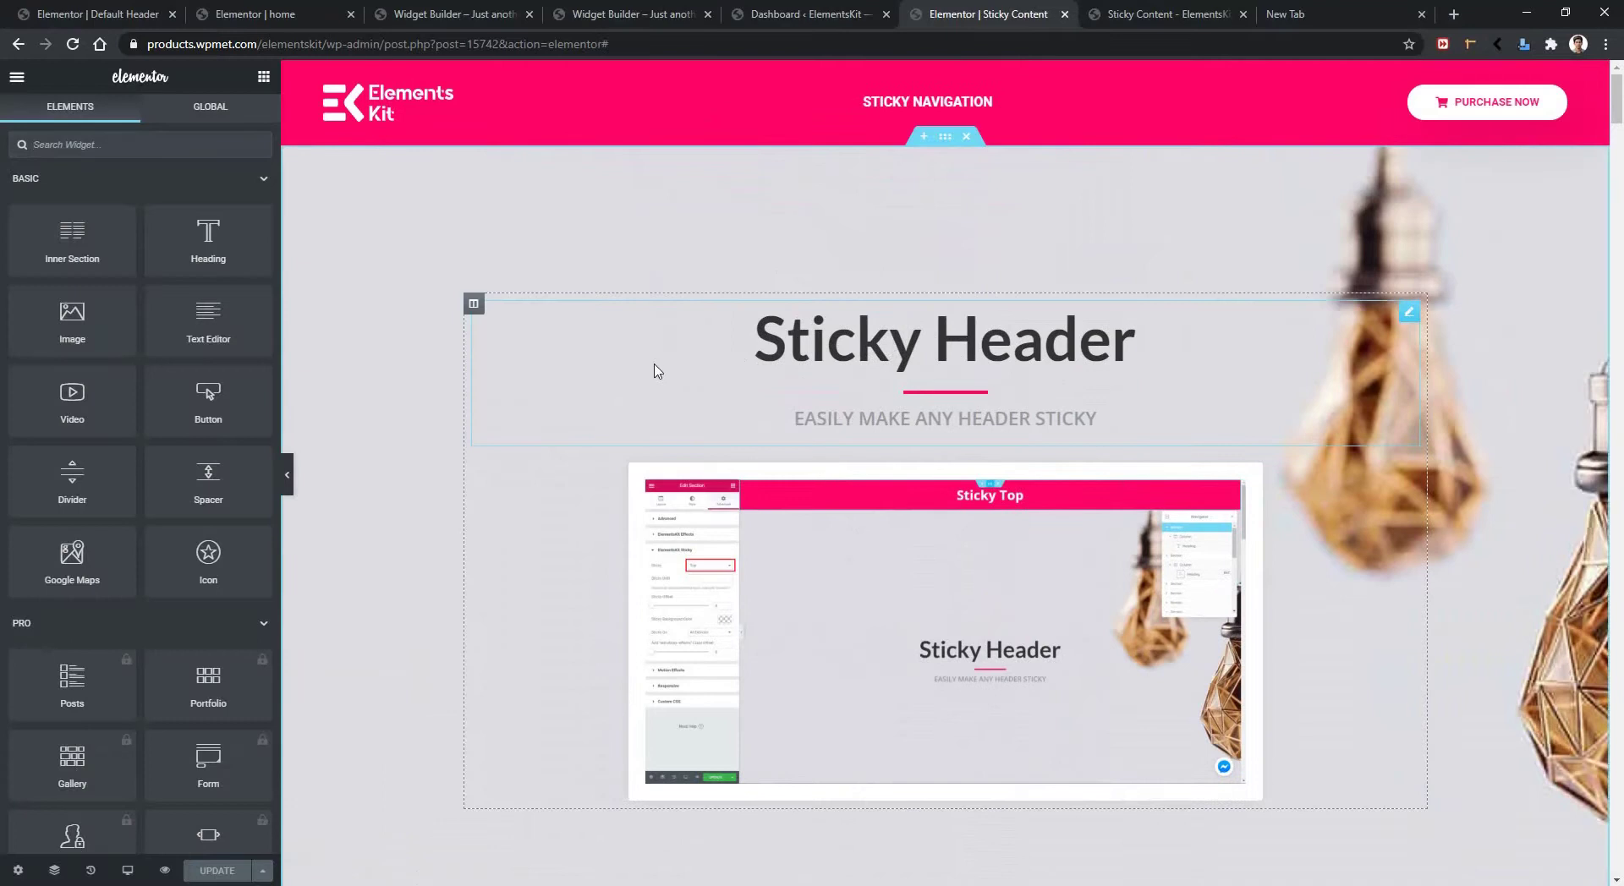
# Set the product tabs section's ElementsKit Sticky option to Bottom
pyautogui.scroll(-10, 1552, 283)
pyautogui.scroll(-10, 1552, 283)
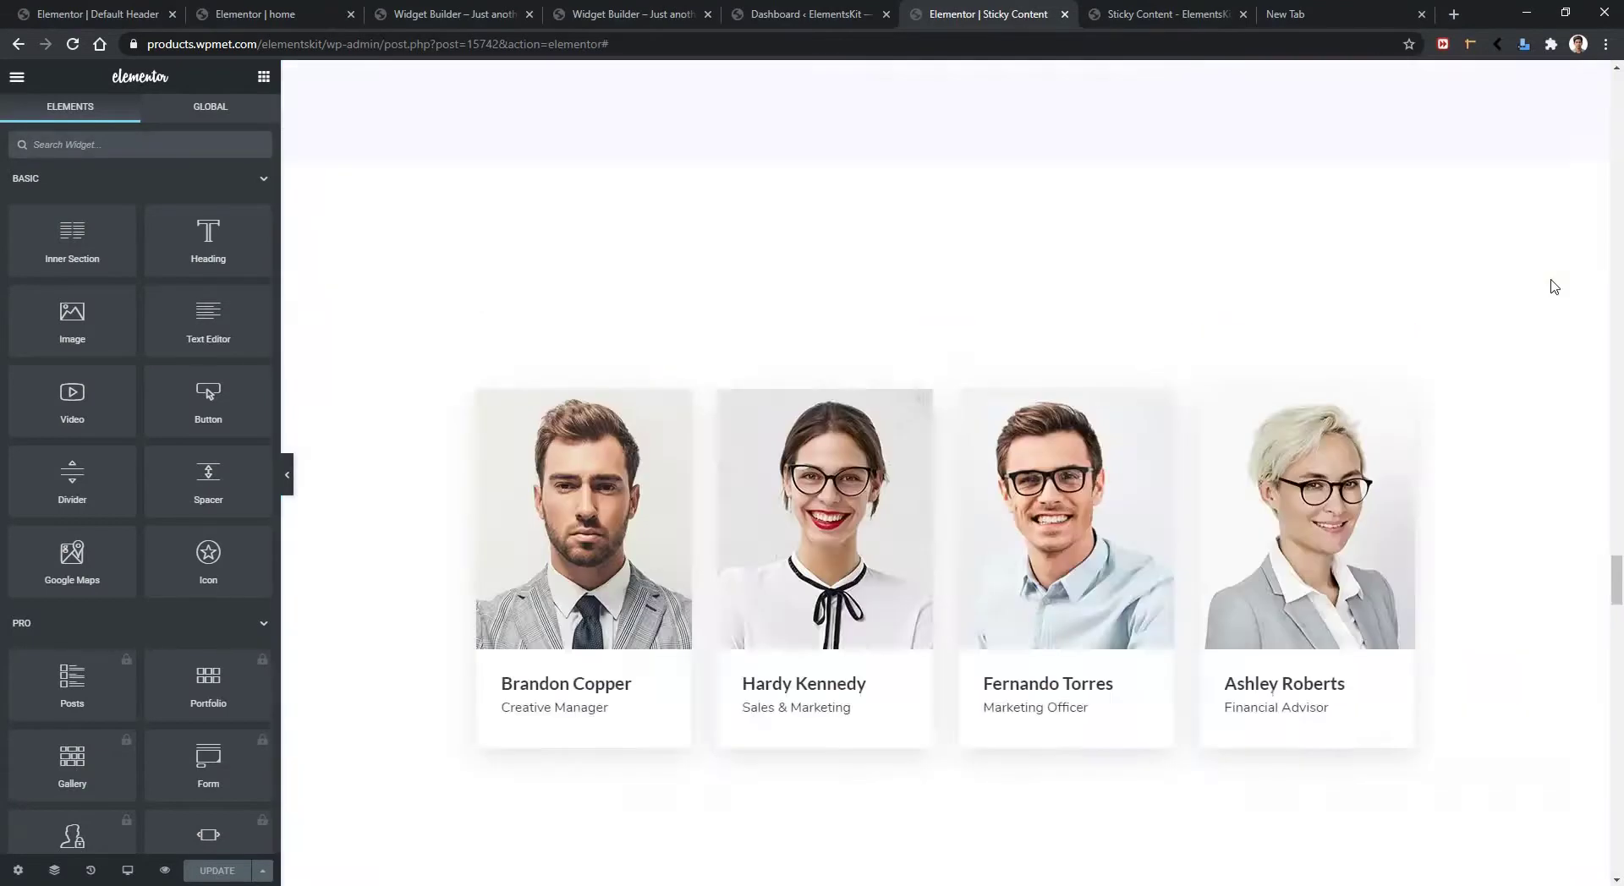
pyautogui.scroll(-10, 1552, 283)
pyautogui.scroll(-5, 1553, 284)
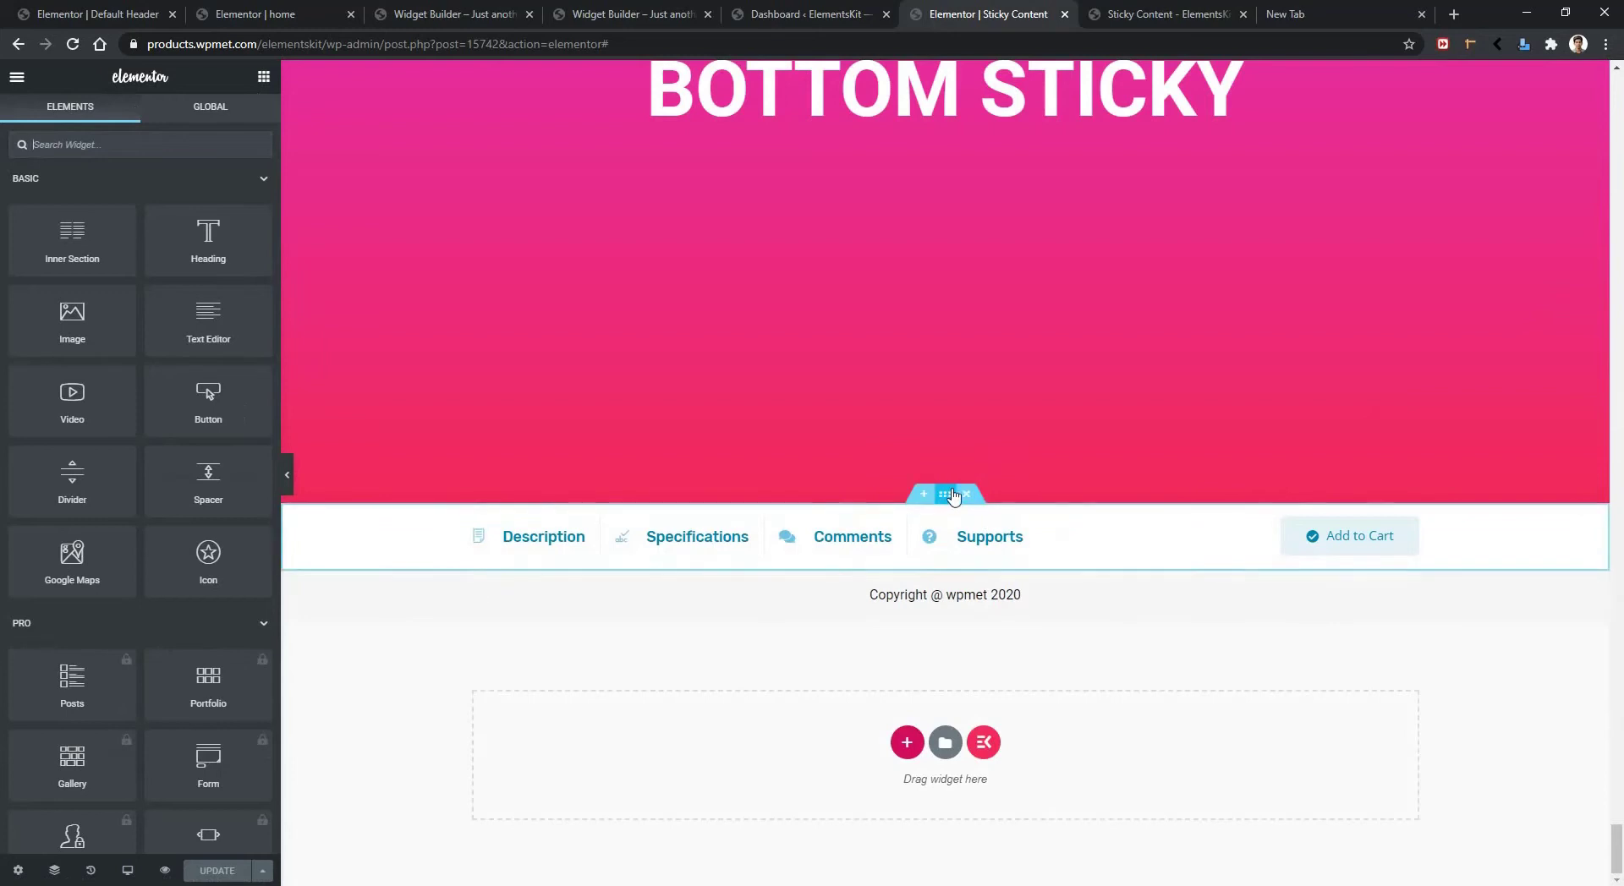
pyautogui.click(953, 495)
pyautogui.click(241, 131)
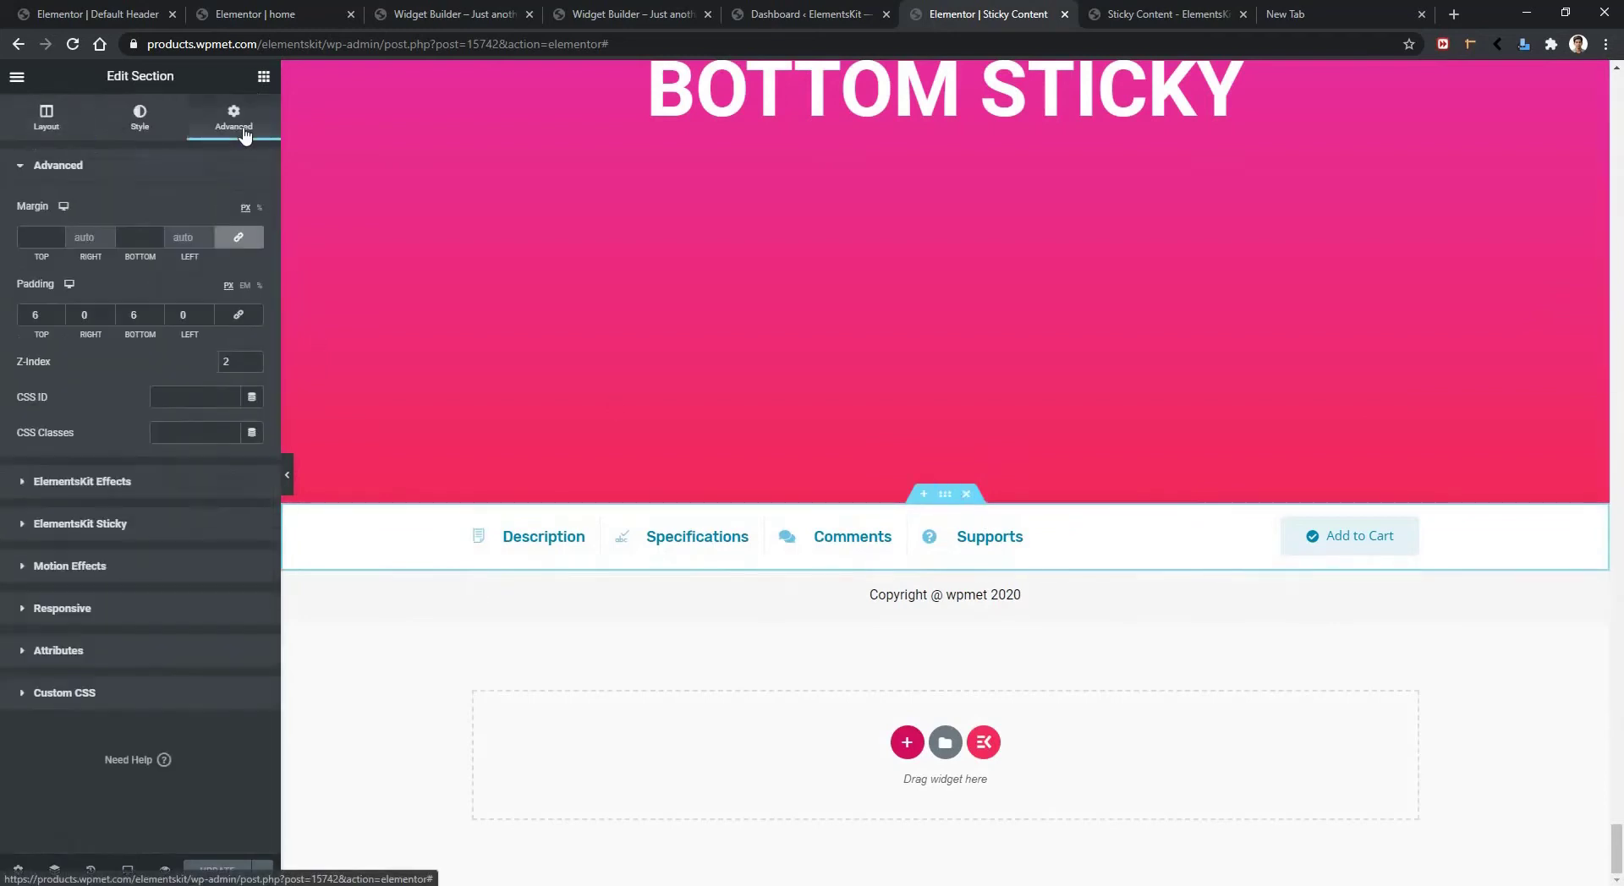
pyautogui.click(73, 525)
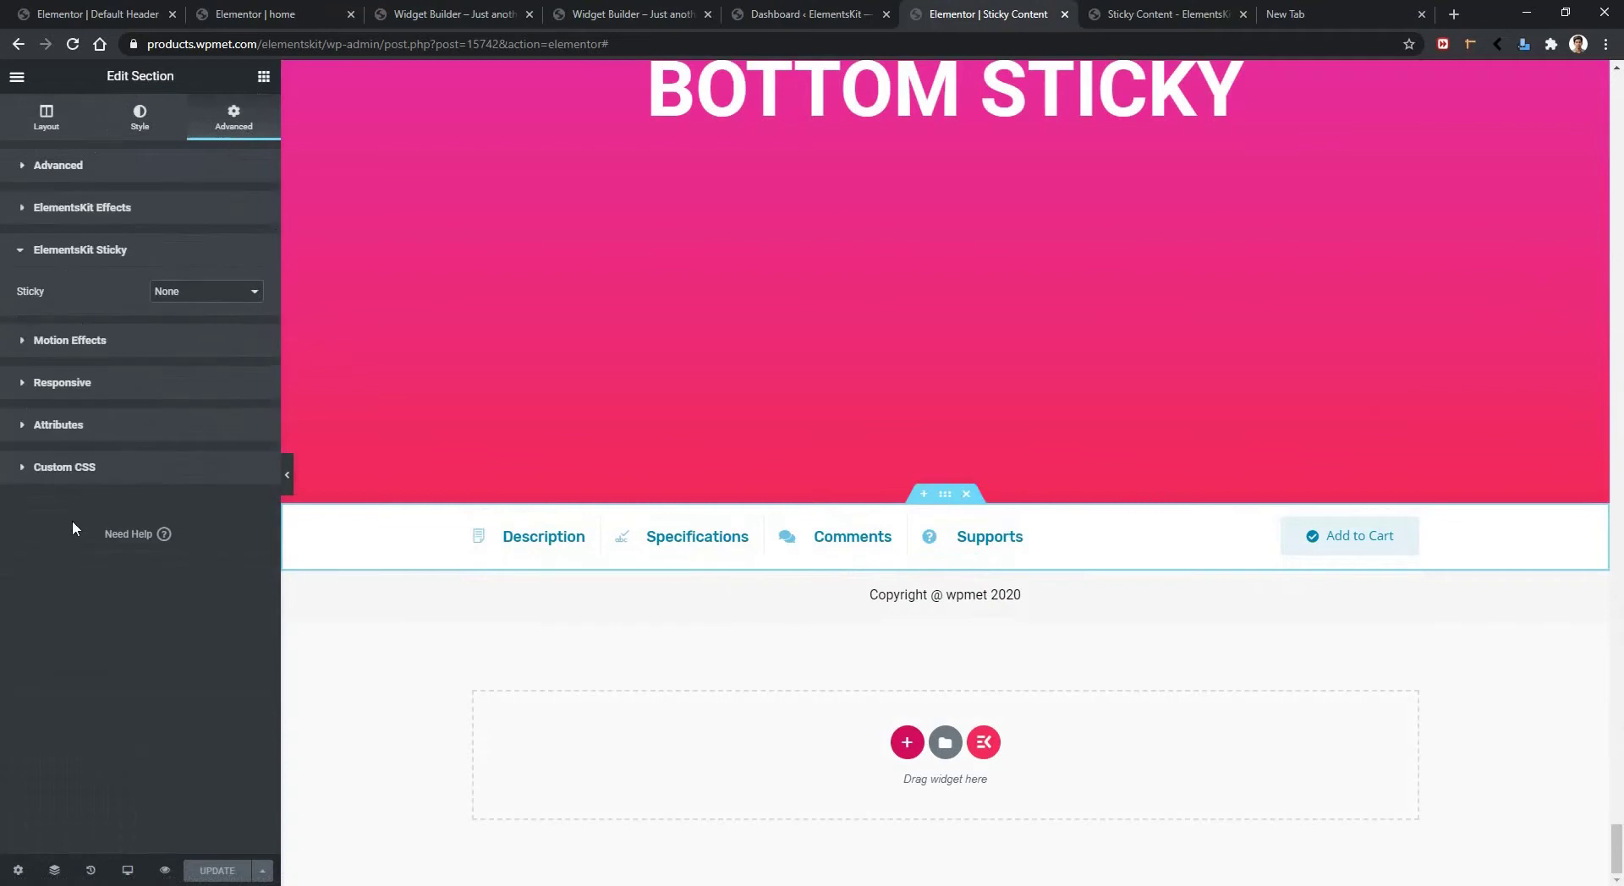
pyautogui.click(190, 296)
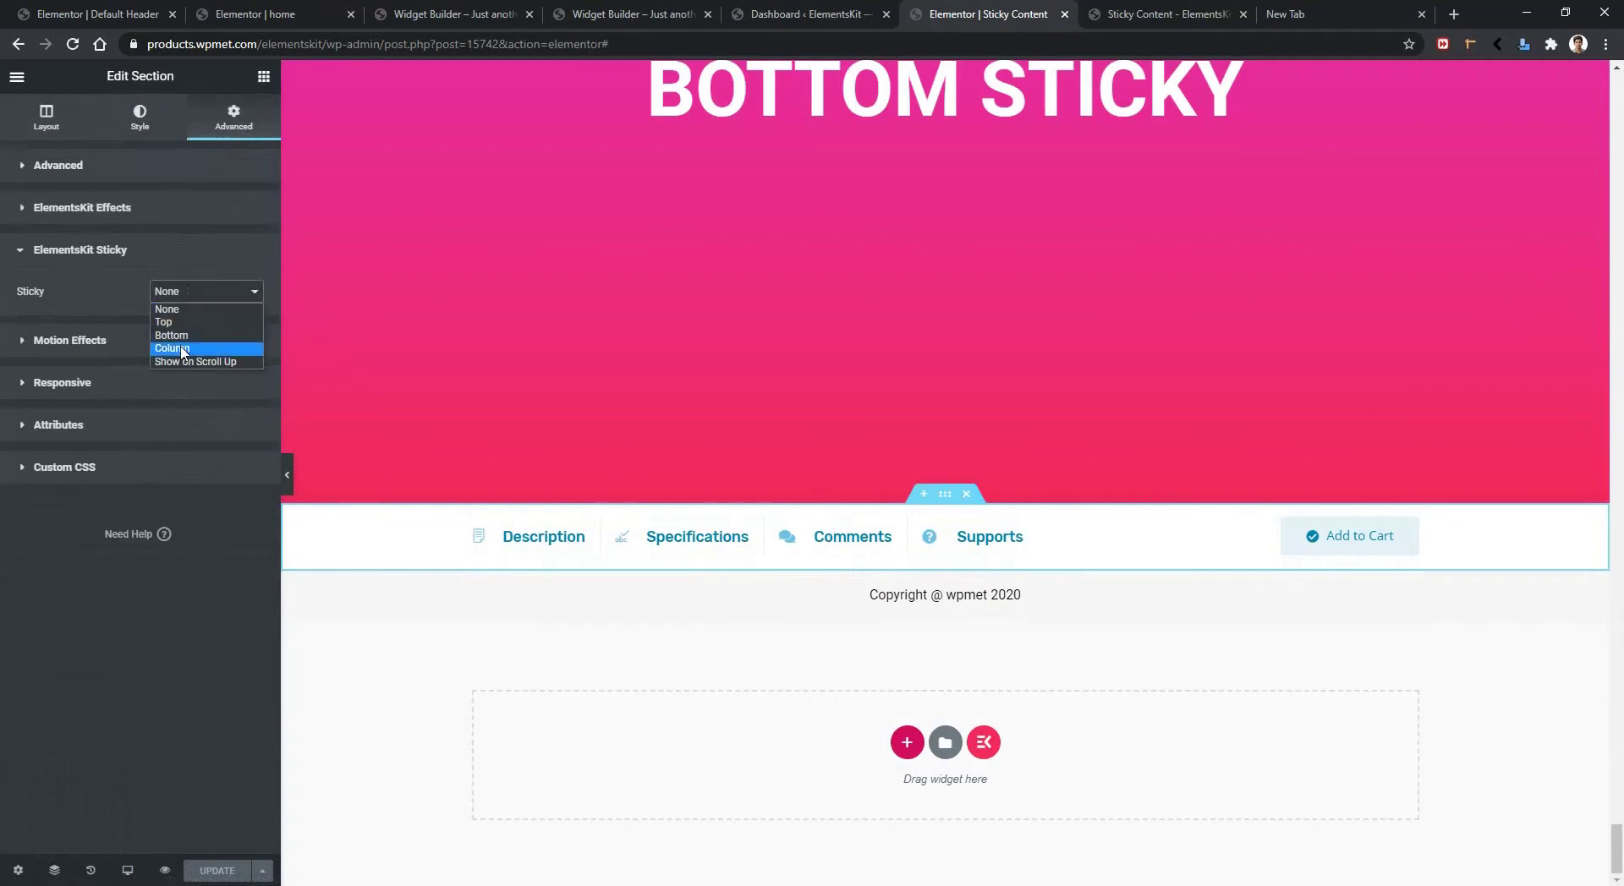
pyautogui.click(185, 338)
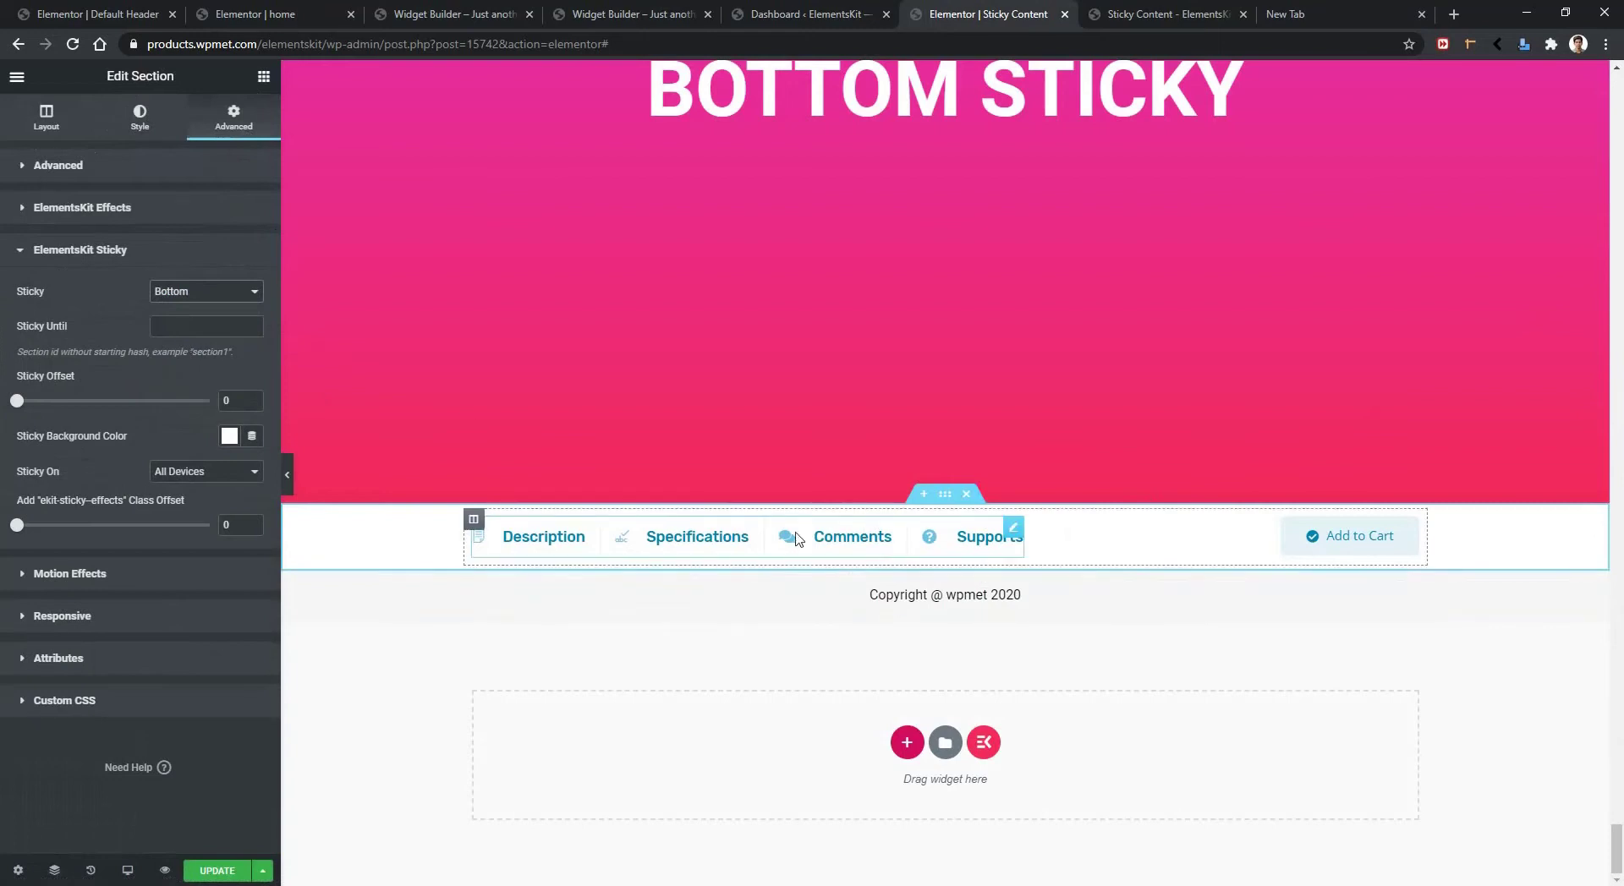
# Open the pink section's settings to check its bottom_sticky CSS ID
pyautogui.scroll(1, 798, 534)
pyautogui.scroll(4, 798, 532)
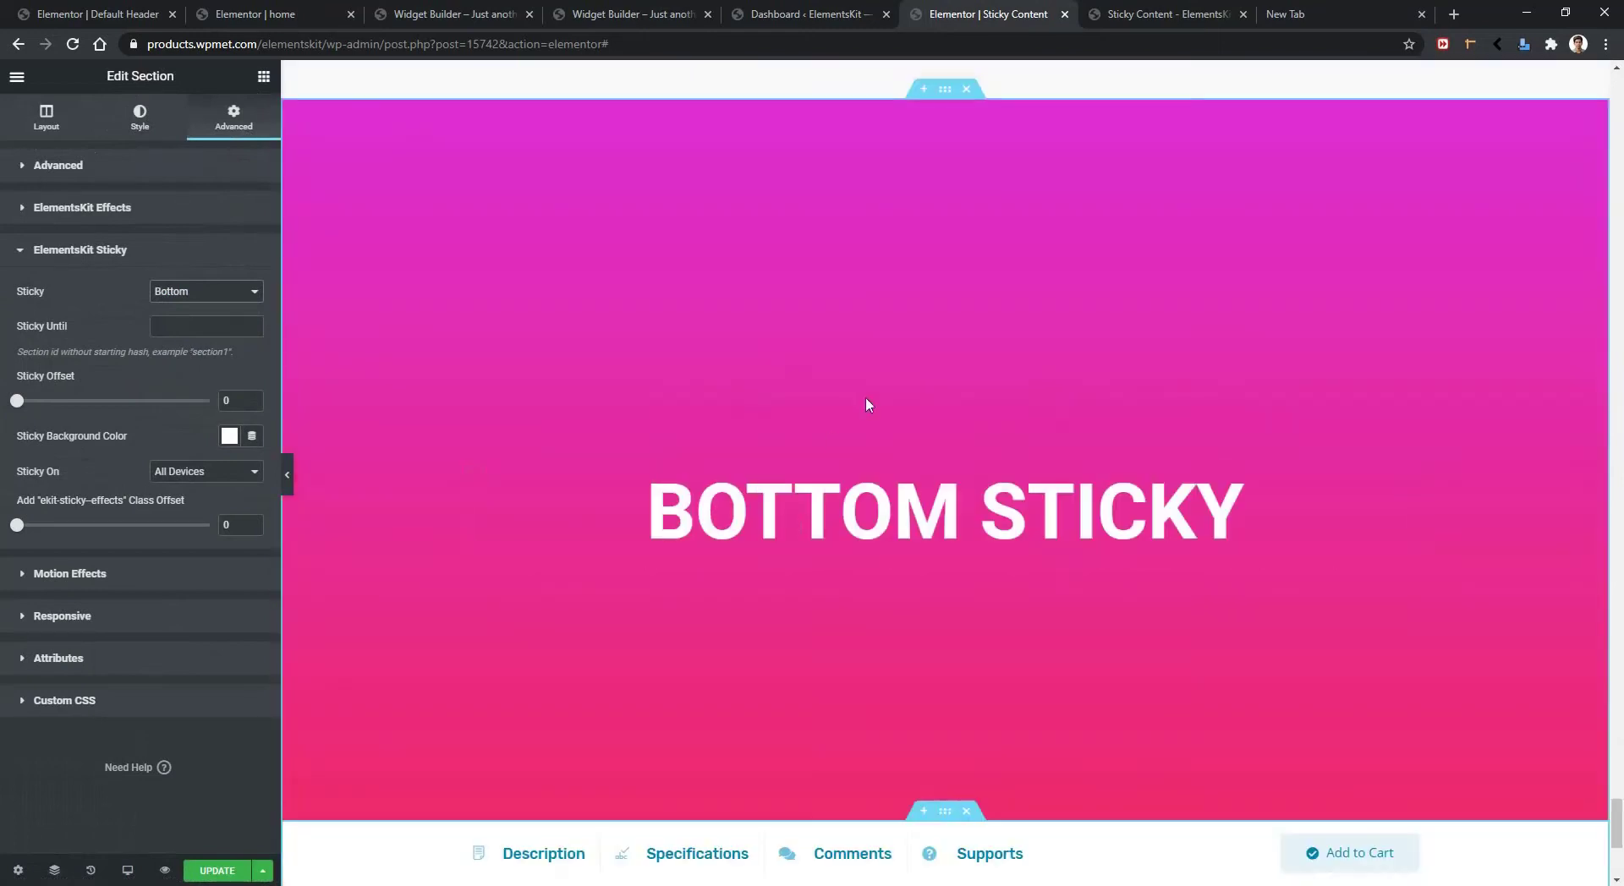
pyautogui.scroll(1, 898, 428)
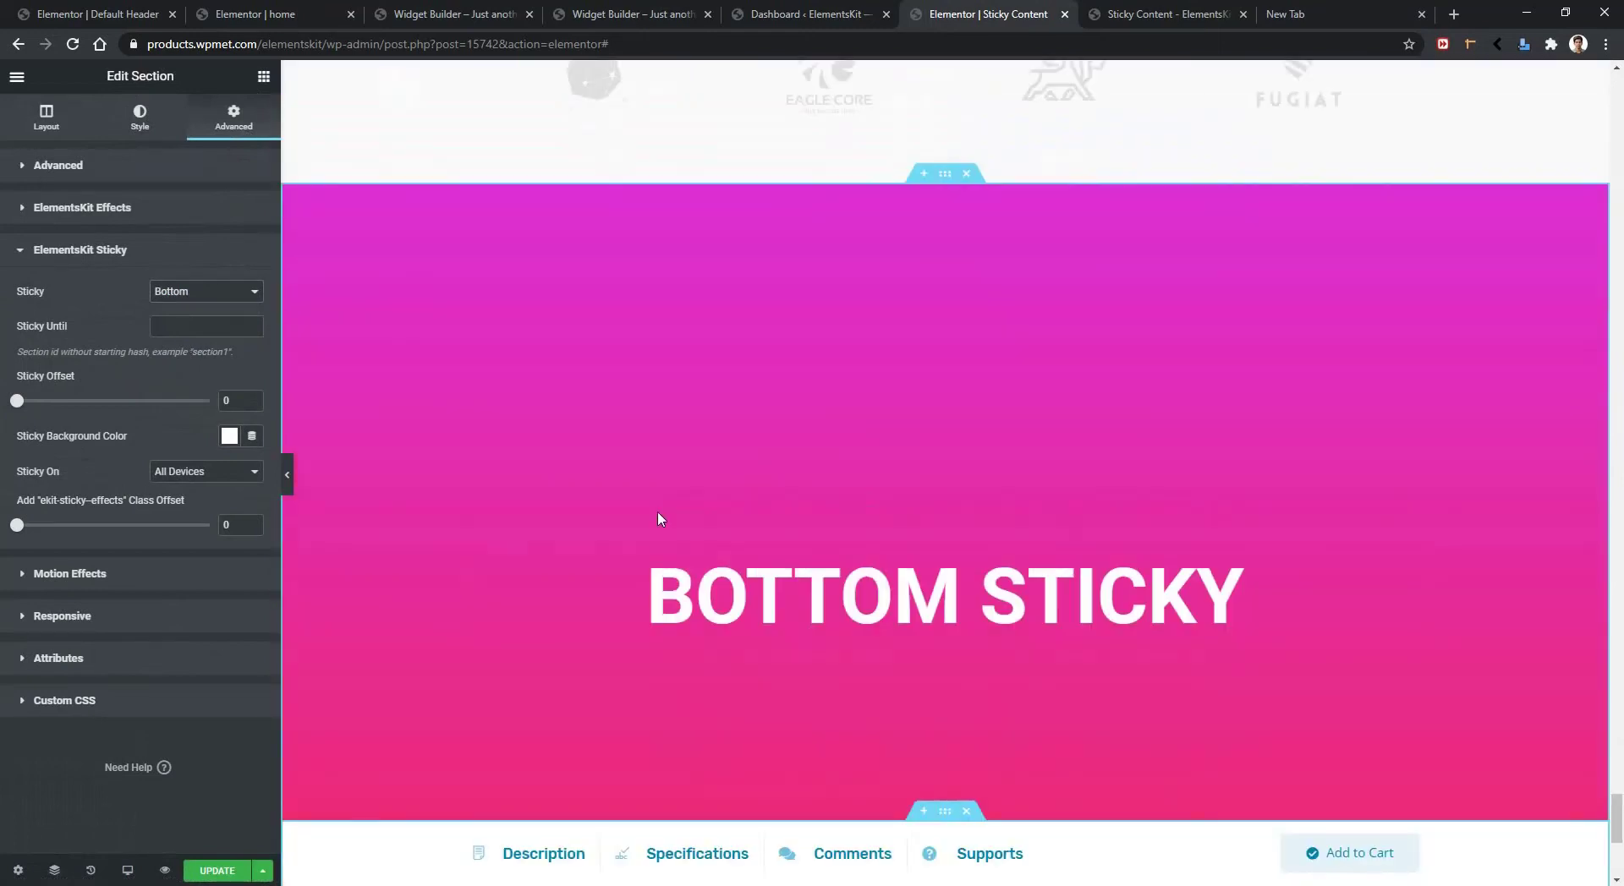
pyautogui.click(947, 176)
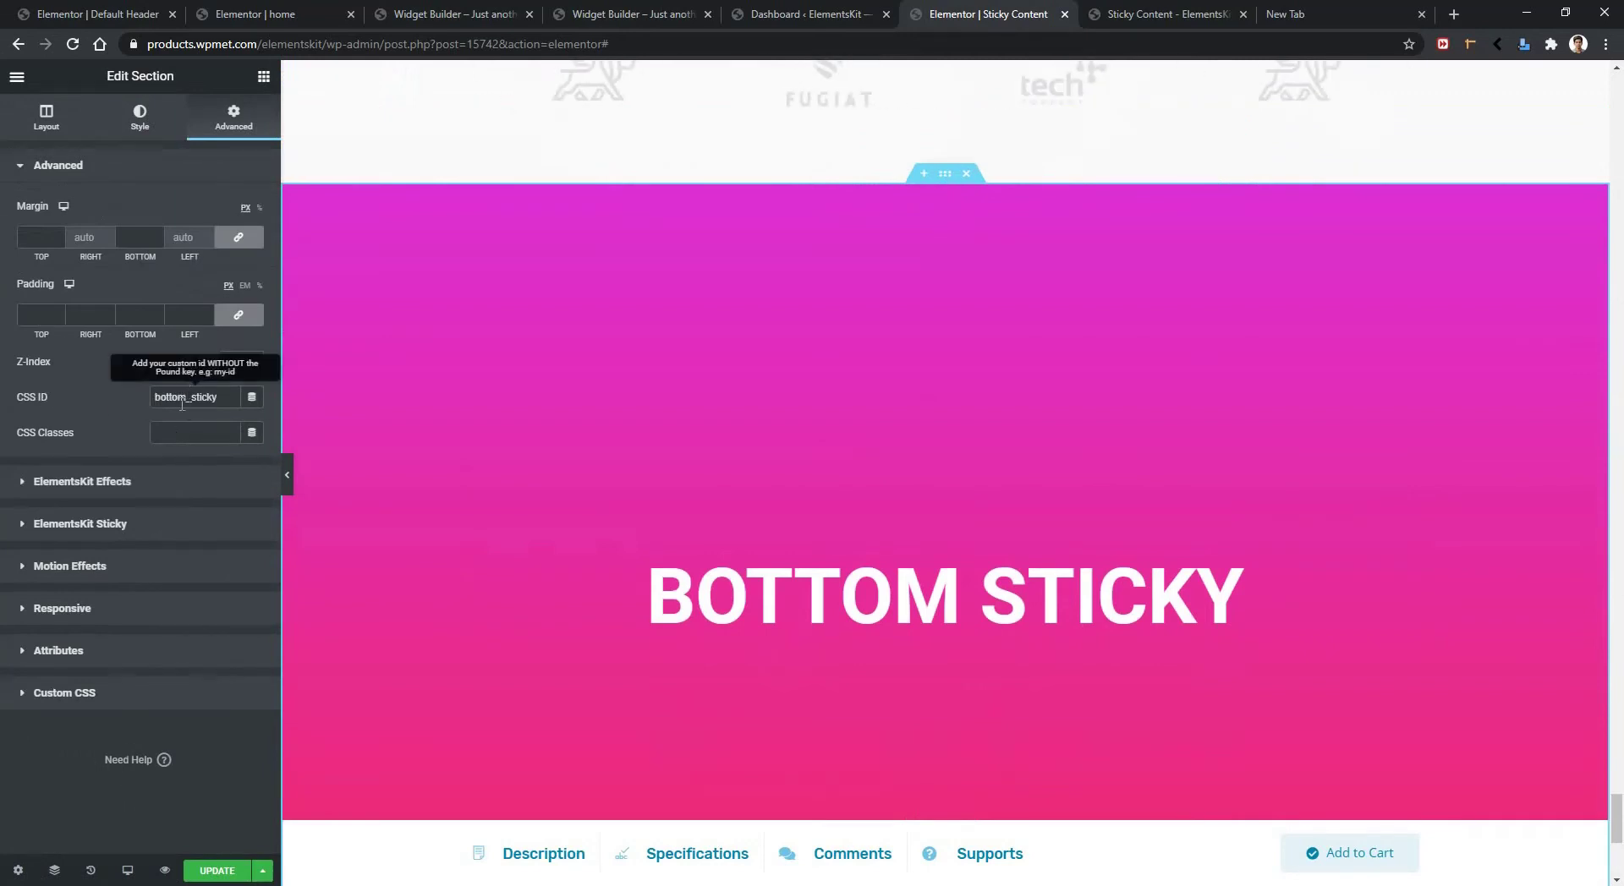
# Set the tabs bar's Sticky Until to bottom_sticky, copied from the pink section, and update
pyautogui.doubleClick(179, 399)
pyautogui.scroll(-5, 914, 676)
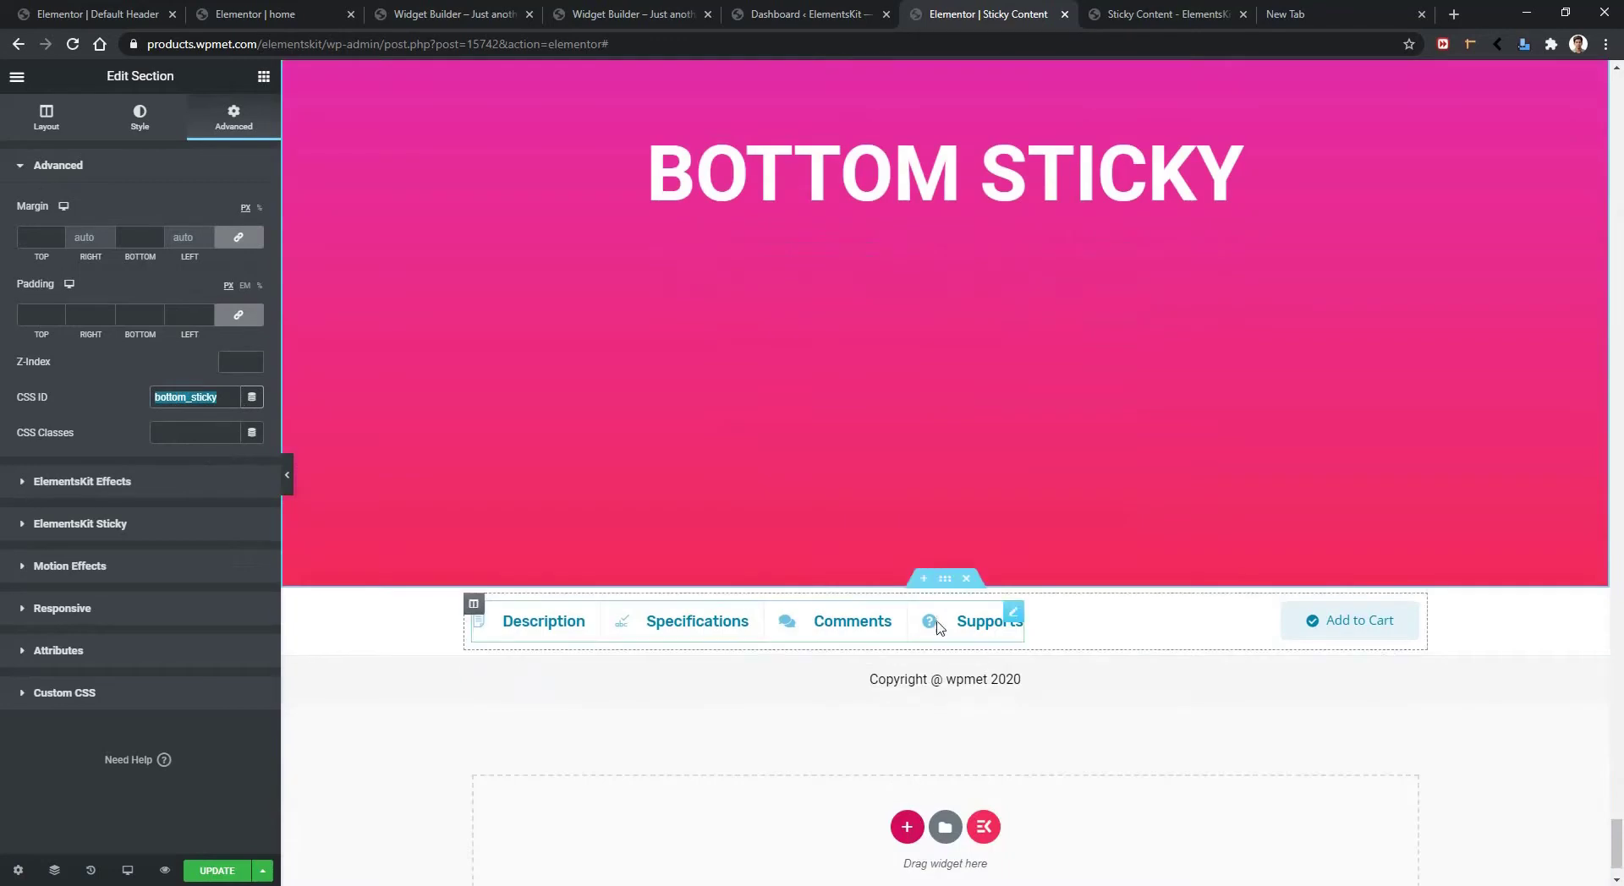
pyautogui.click(51, 524)
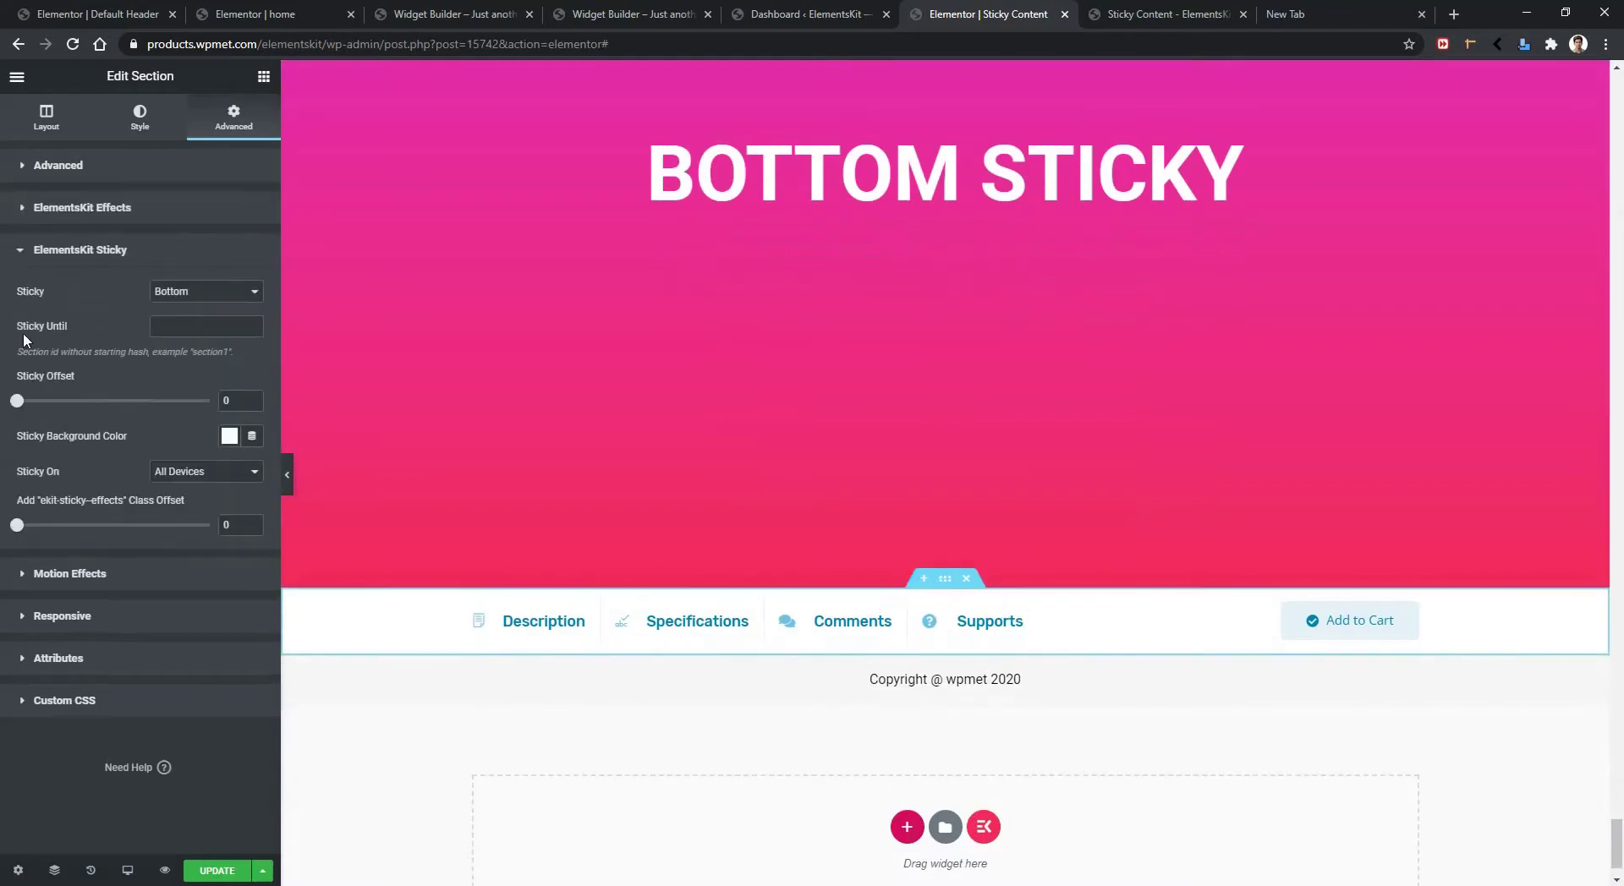
pyautogui.click(197, 323)
pyautogui.write('bottom_sticky')
pyautogui.click(219, 870)
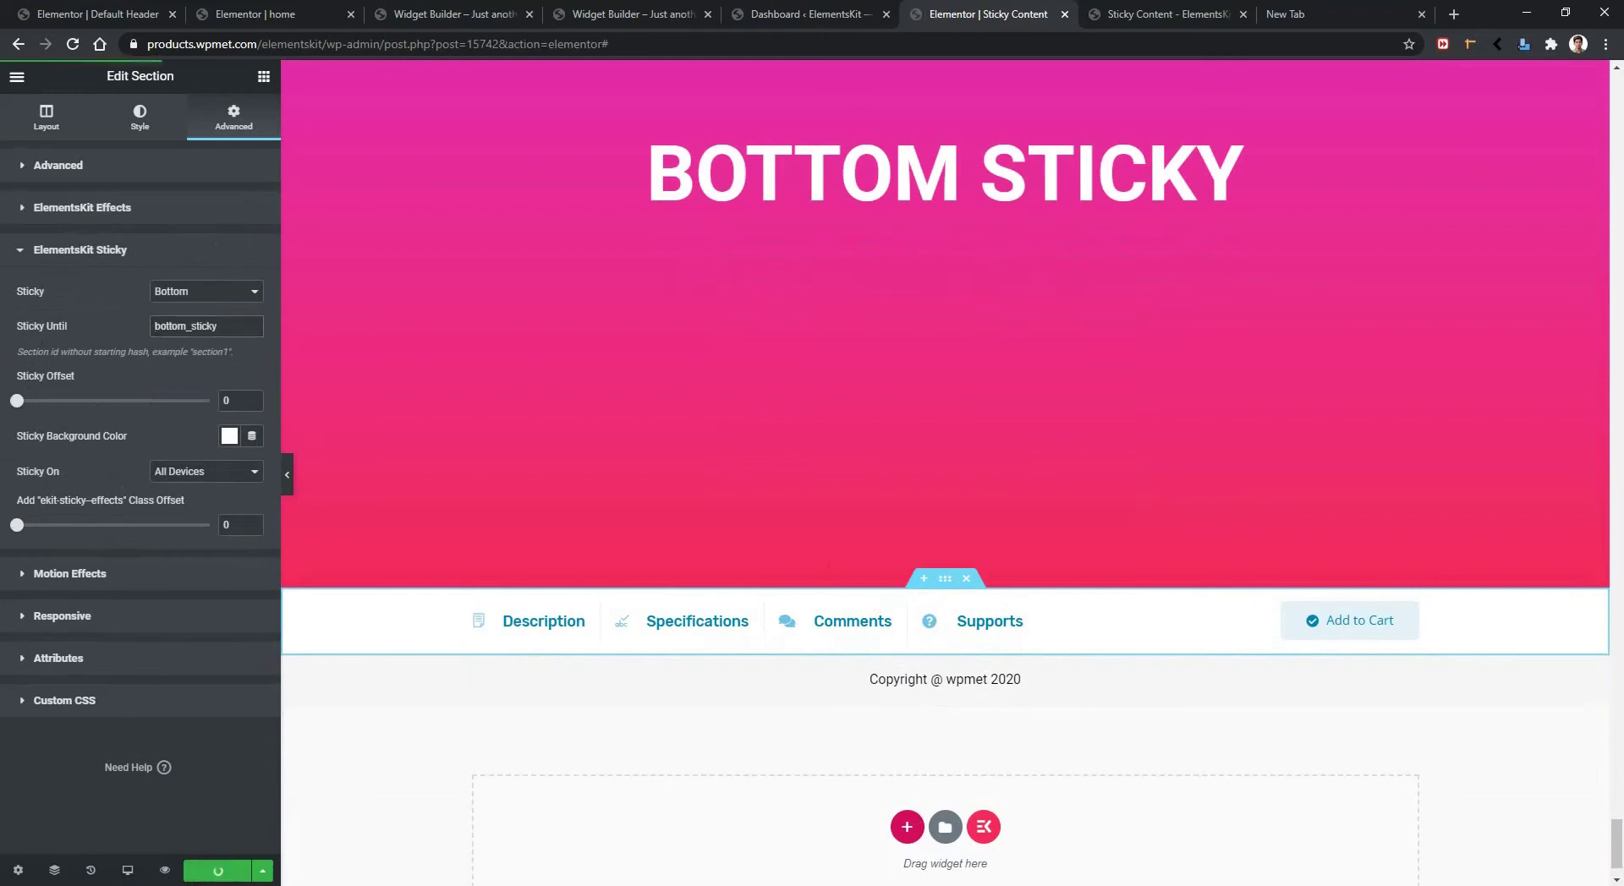
pyautogui.click(252, 831)
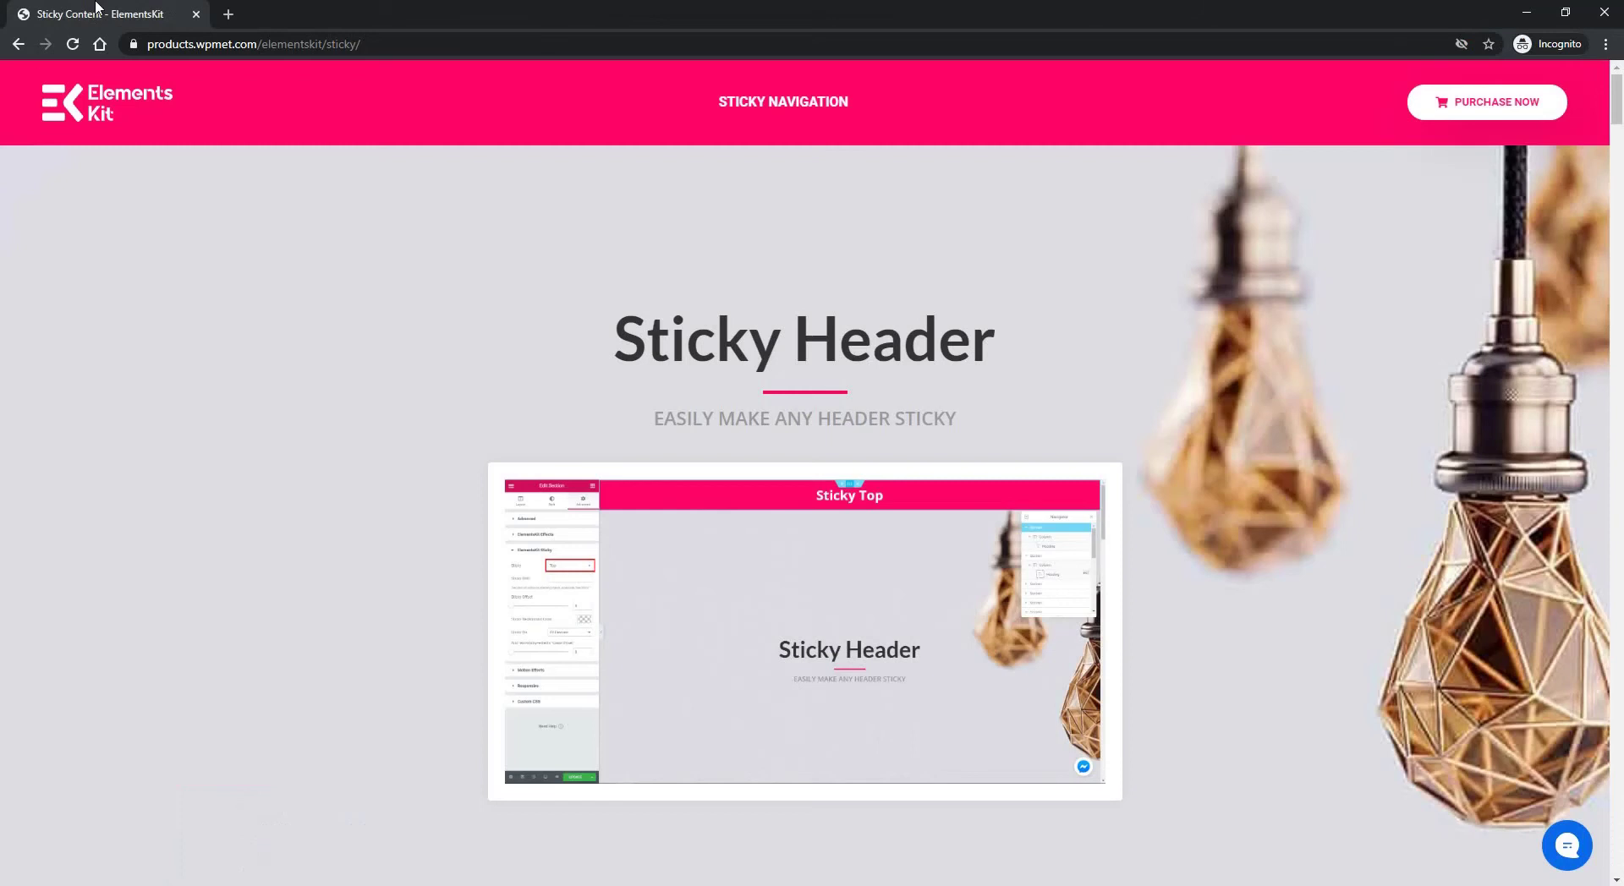
# Reload the live page and scroll past the BOTTOM STICKY section to test the pinned tab bar
pyautogui.click(73, 44)
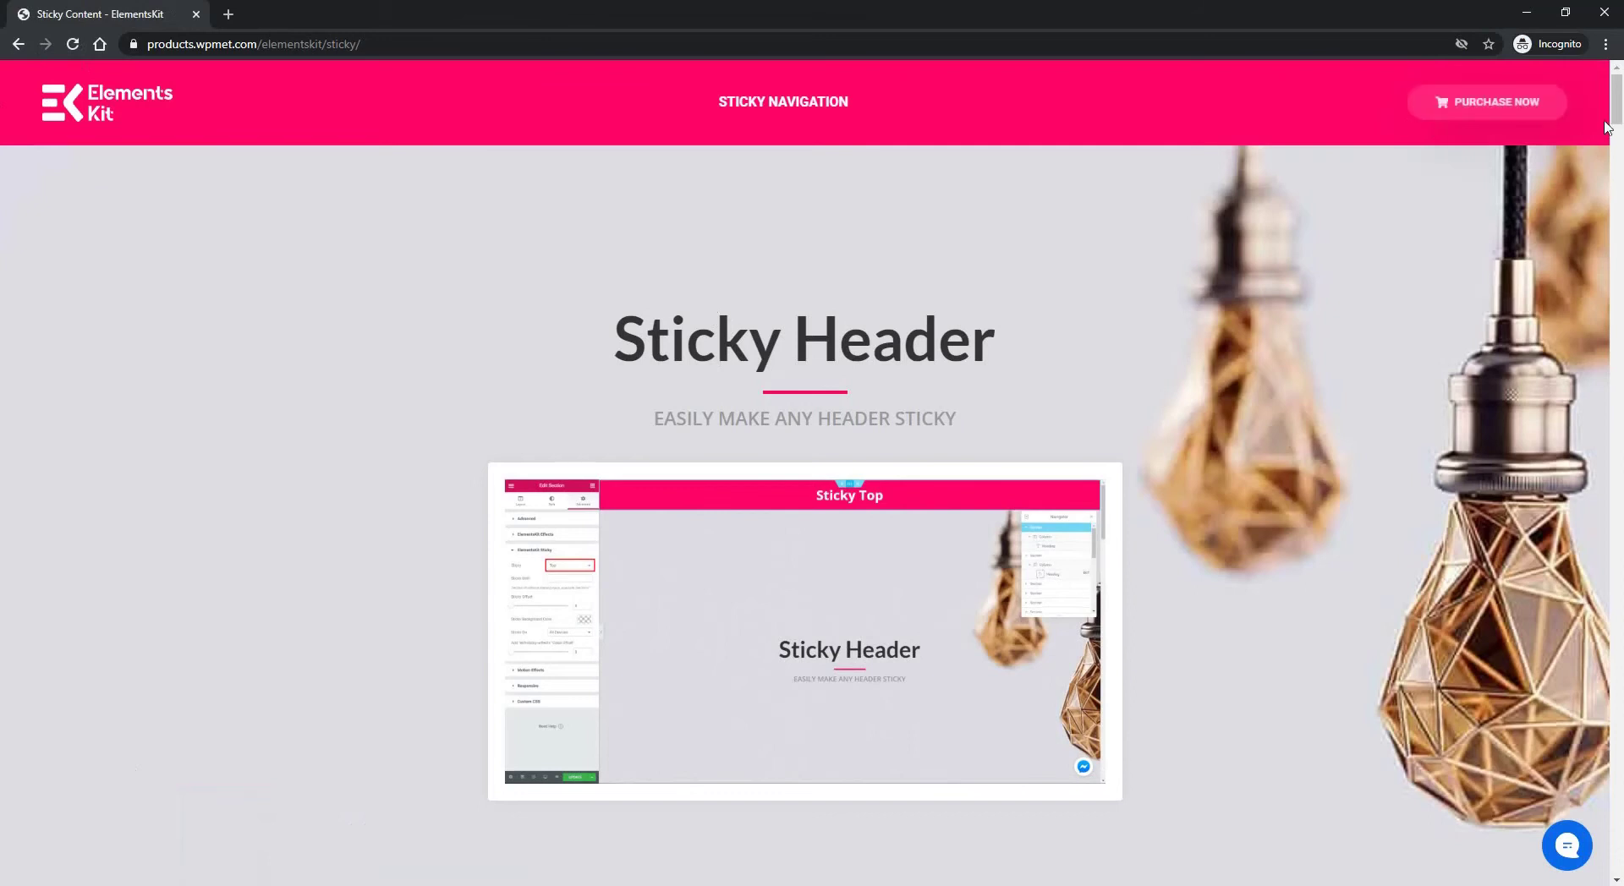
pyautogui.moveTo(1616, 106); pyautogui.dragTo(1615, 878)
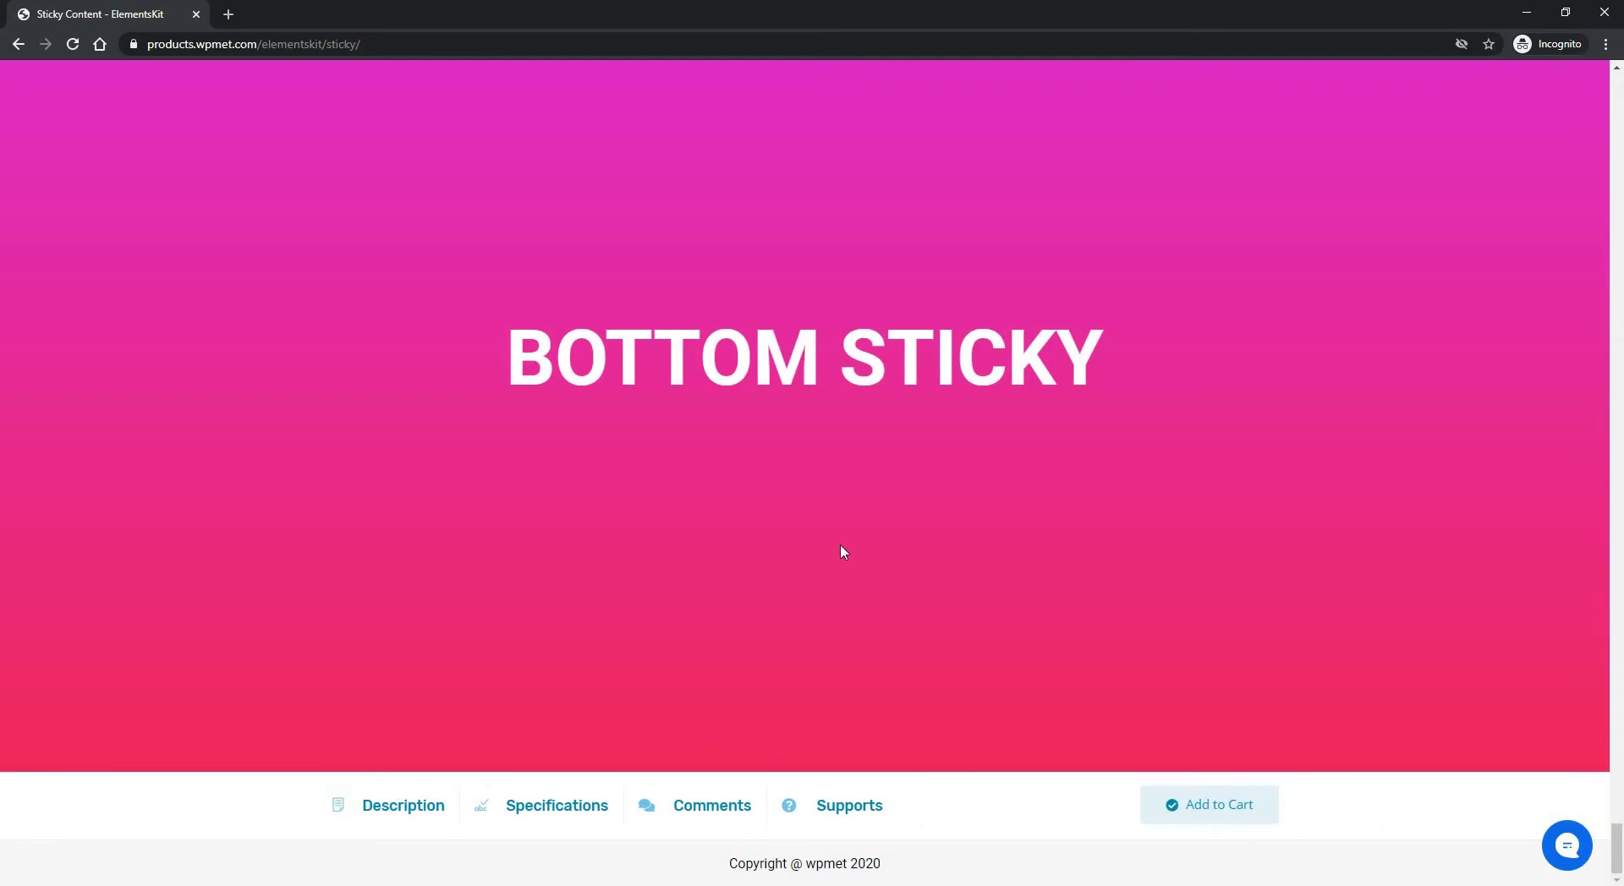
pyautogui.scroll(2, 845, 551)
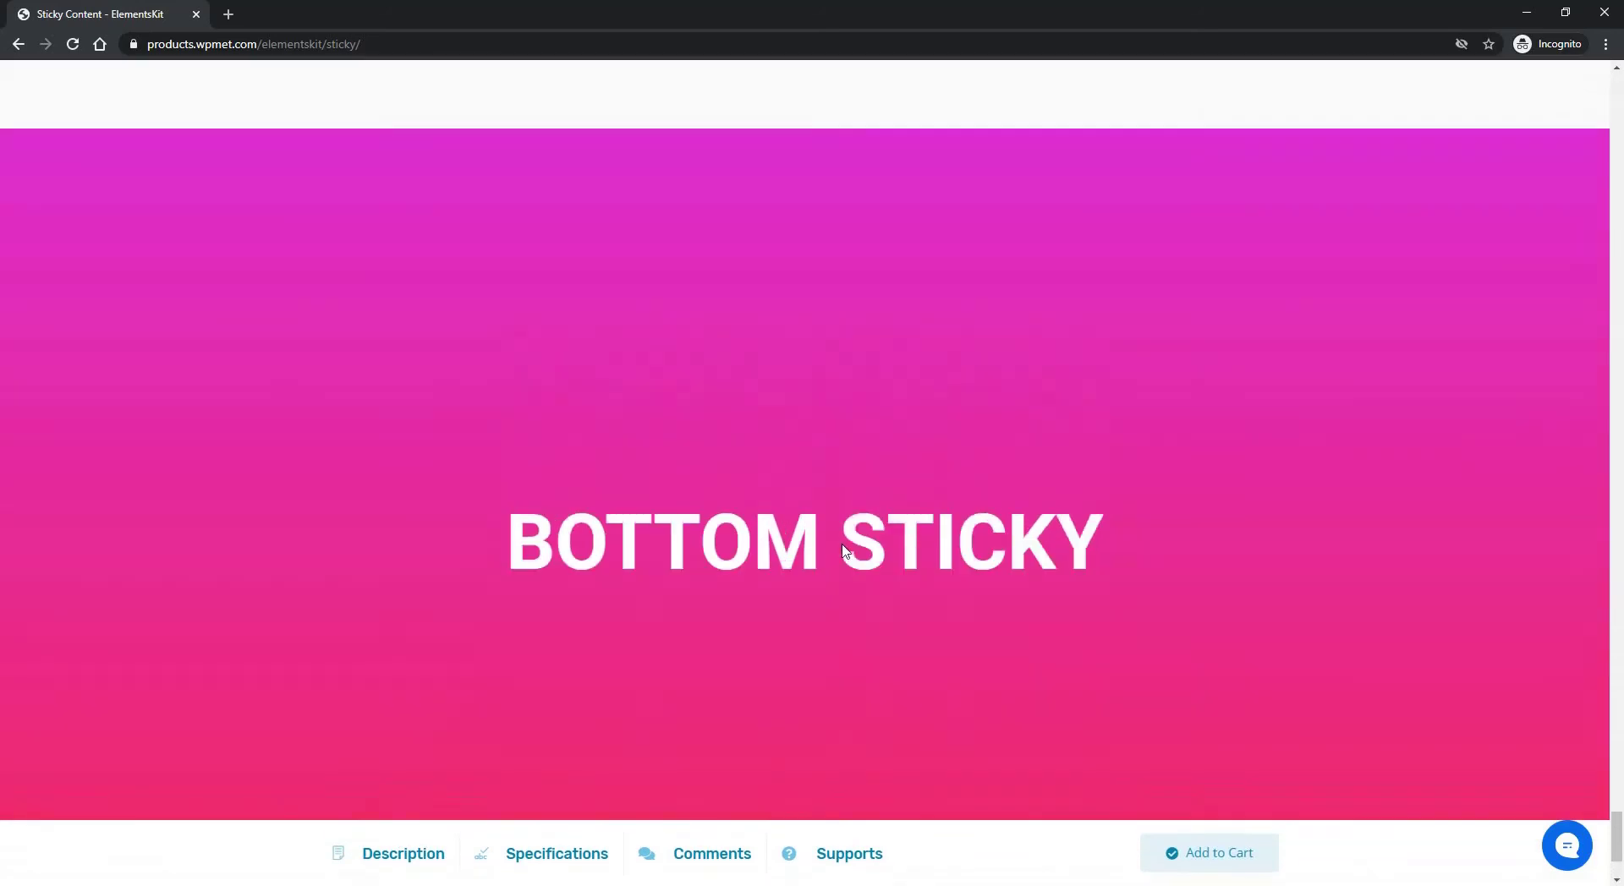
pyautogui.scroll(2, 846, 551)
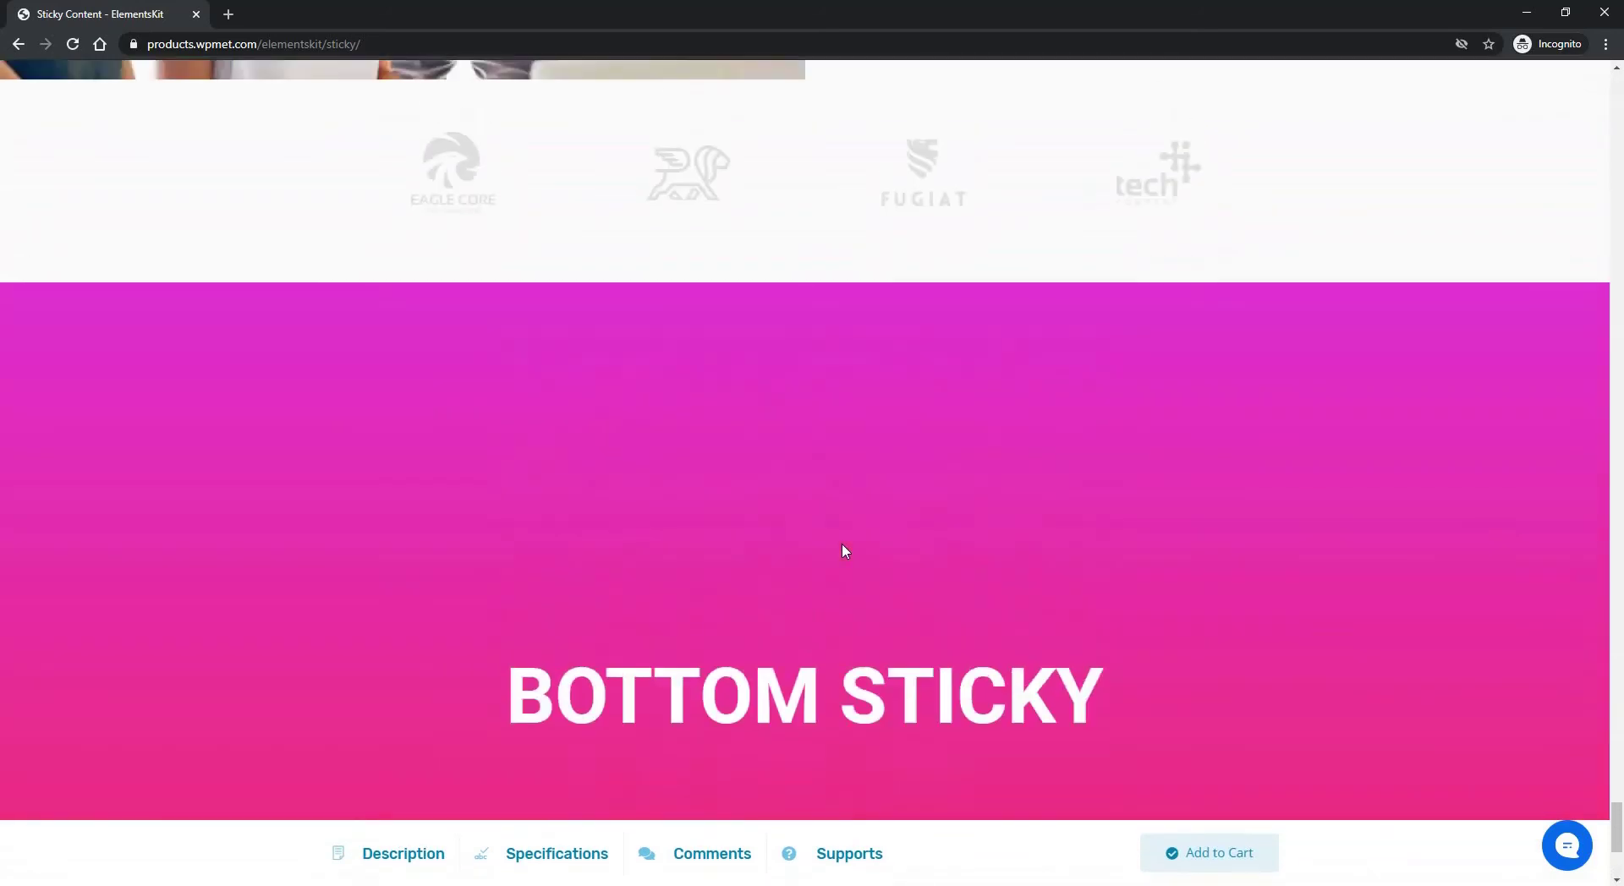
pyautogui.scroll(3, 845, 551)
pyautogui.scroll(2, 846, 551)
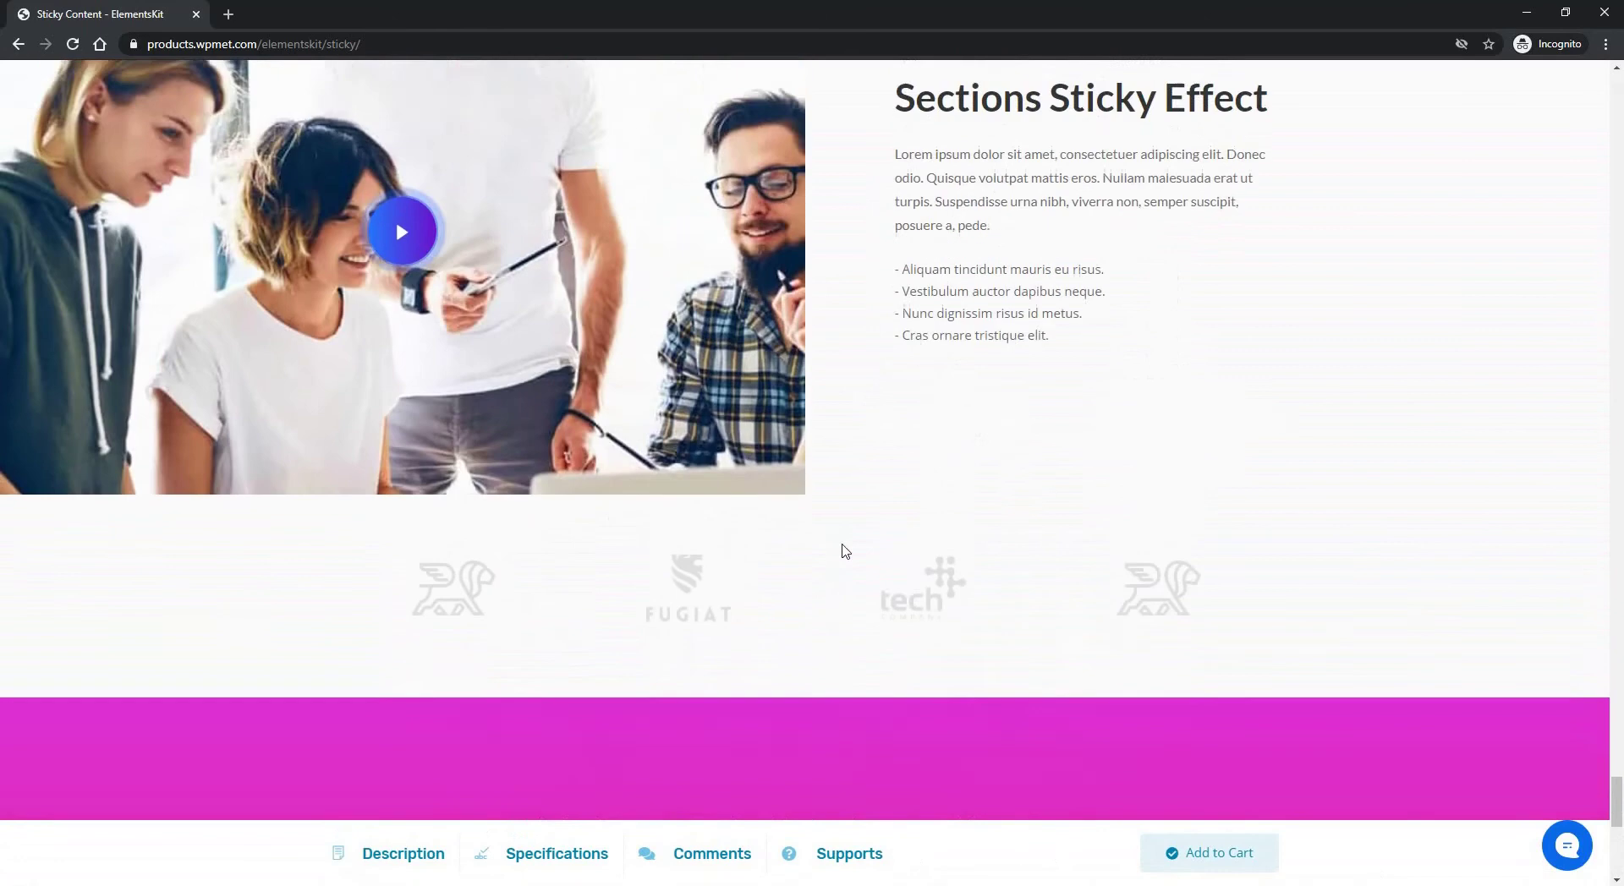
pyautogui.scroll(2, 845, 552)
pyautogui.scroll(1, 846, 552)
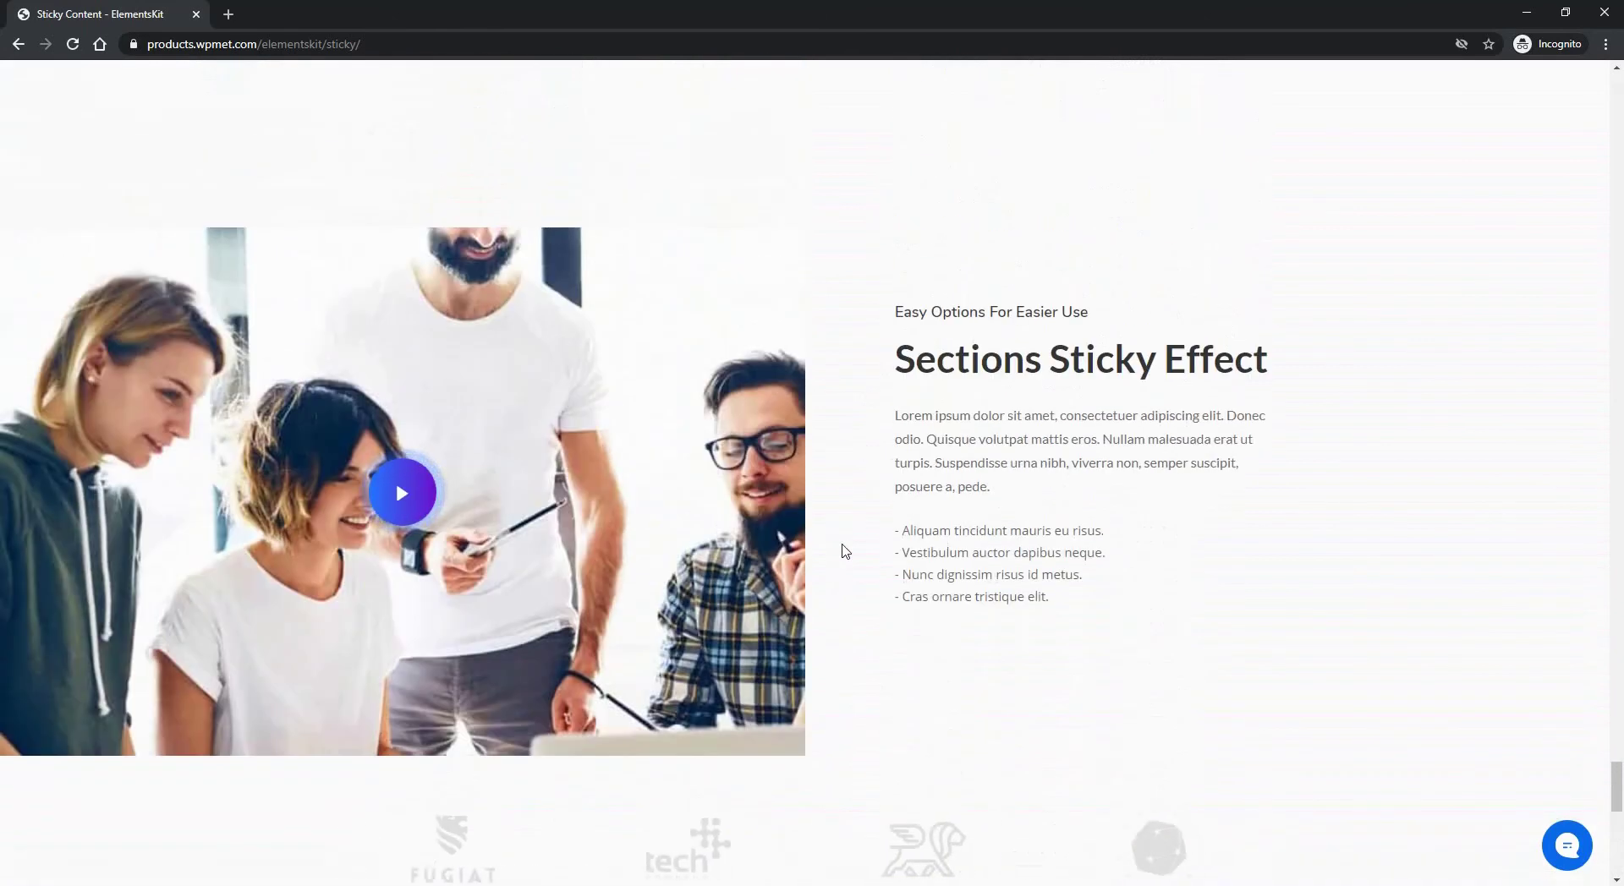
pyautogui.scroll(-2, 842, 551)
pyautogui.scroll(-8, 843, 551)
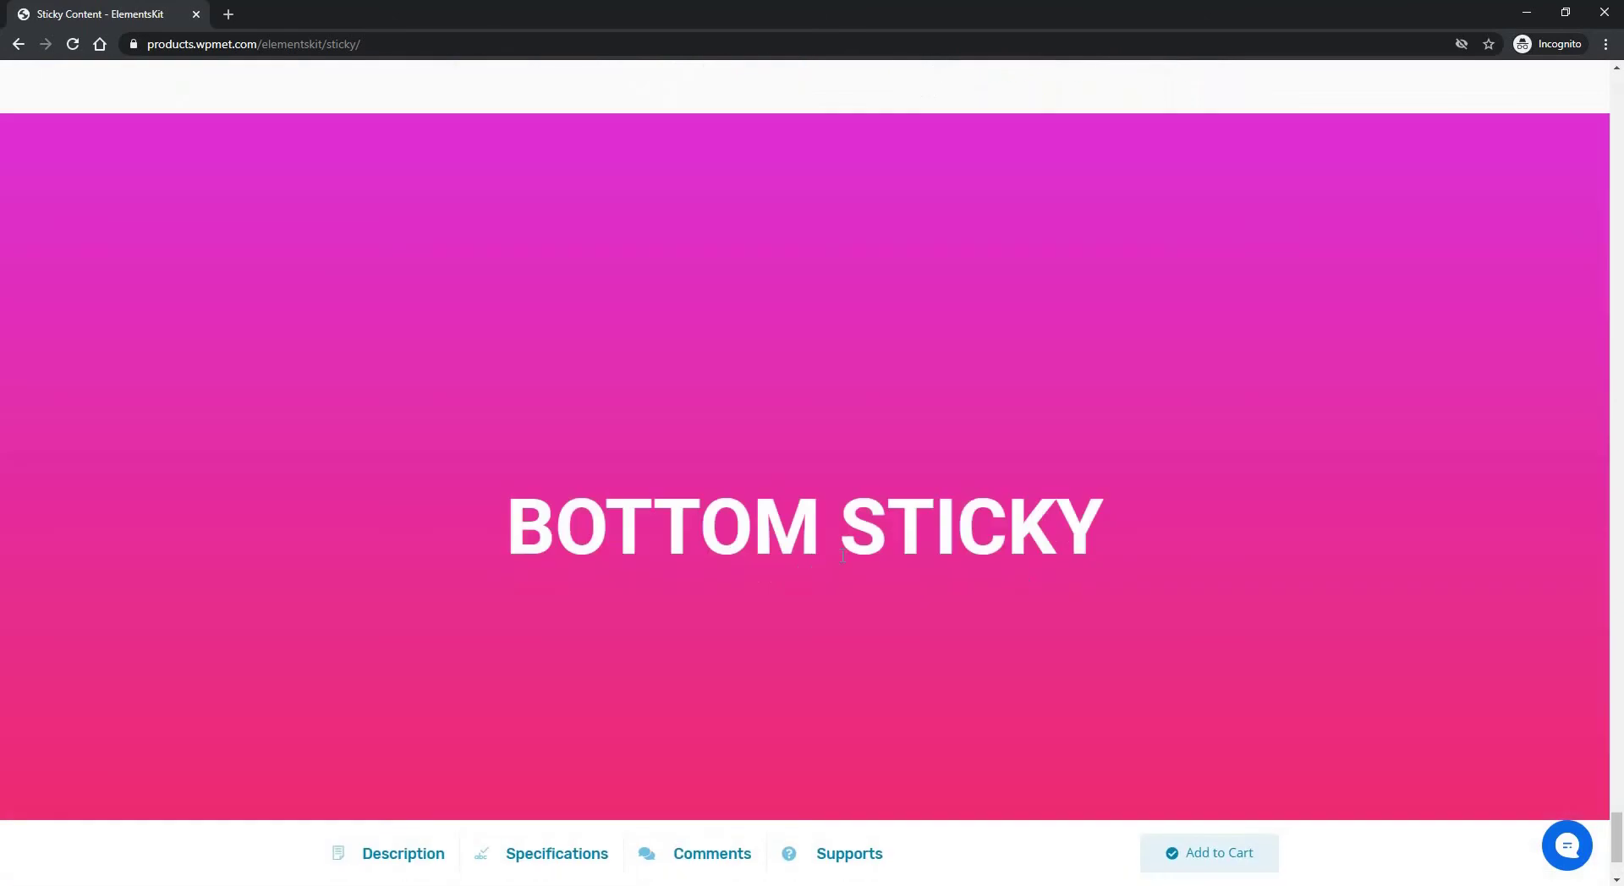